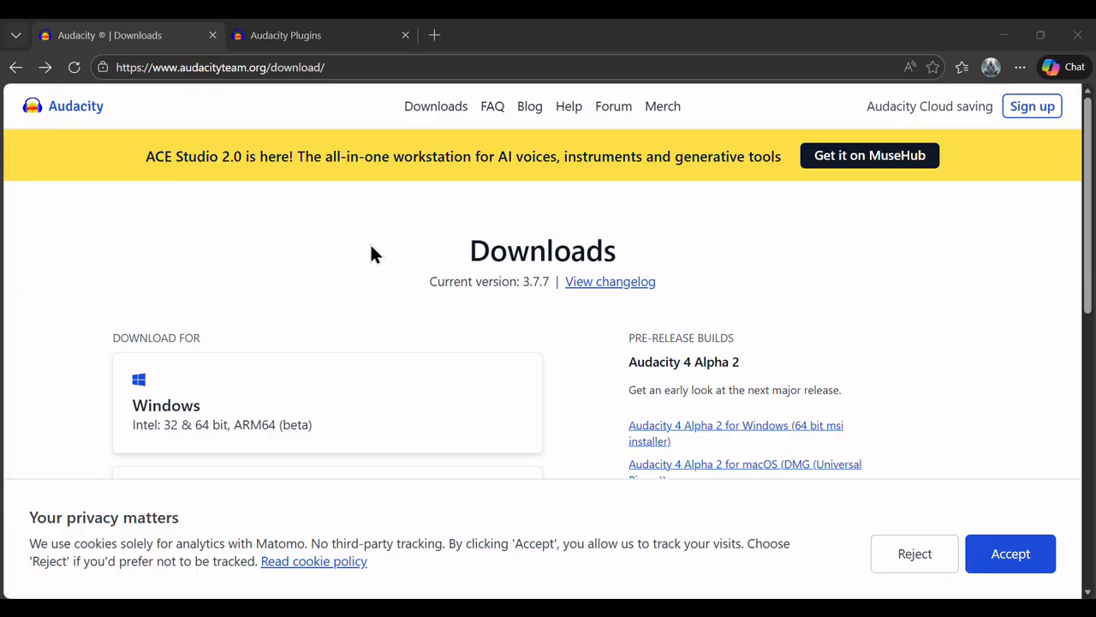
Accept the privacy cookie banner on the Audacity 3.7.7 download page
{"action": "left_click", "coordinate": [1026, 567]}
Download audacity-win-3.7.7-64bit.exe from the Windows card and close the downloads panel
{"action": "left_click", "coordinate": [340, 387]}
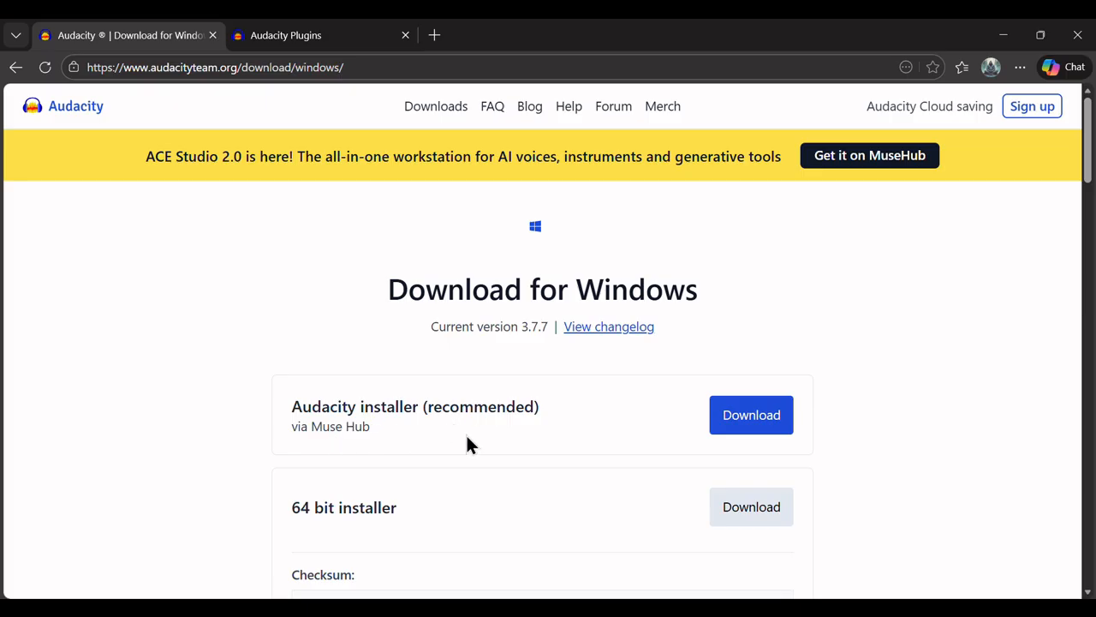
{"action": "left_click", "coordinate": [761, 519]}
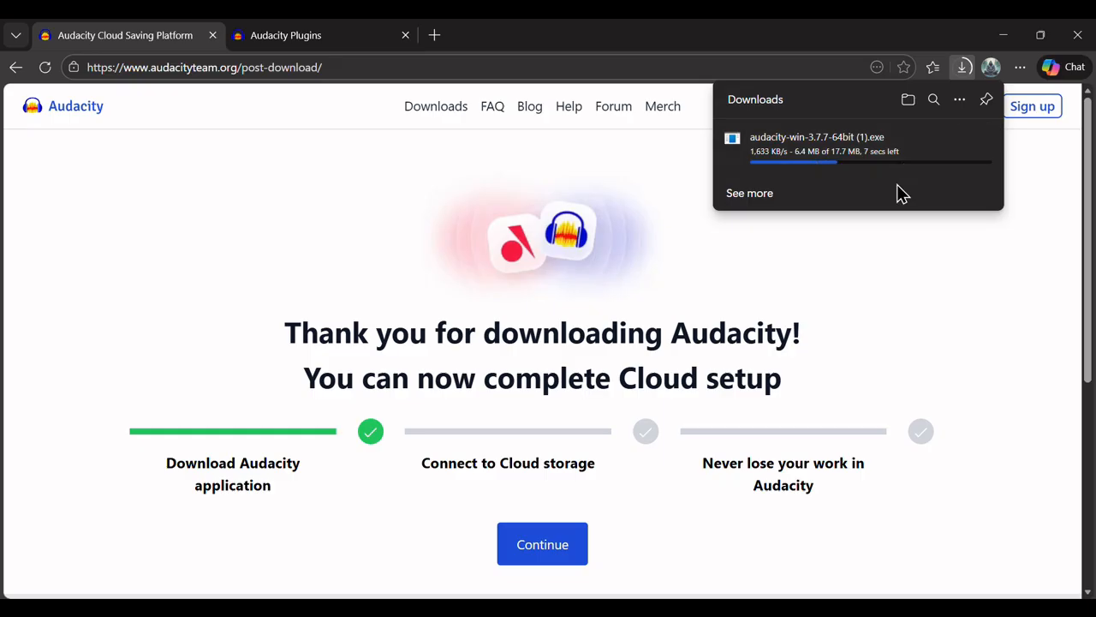
{"action": "mouse_move", "coordinate": [920, 161]}
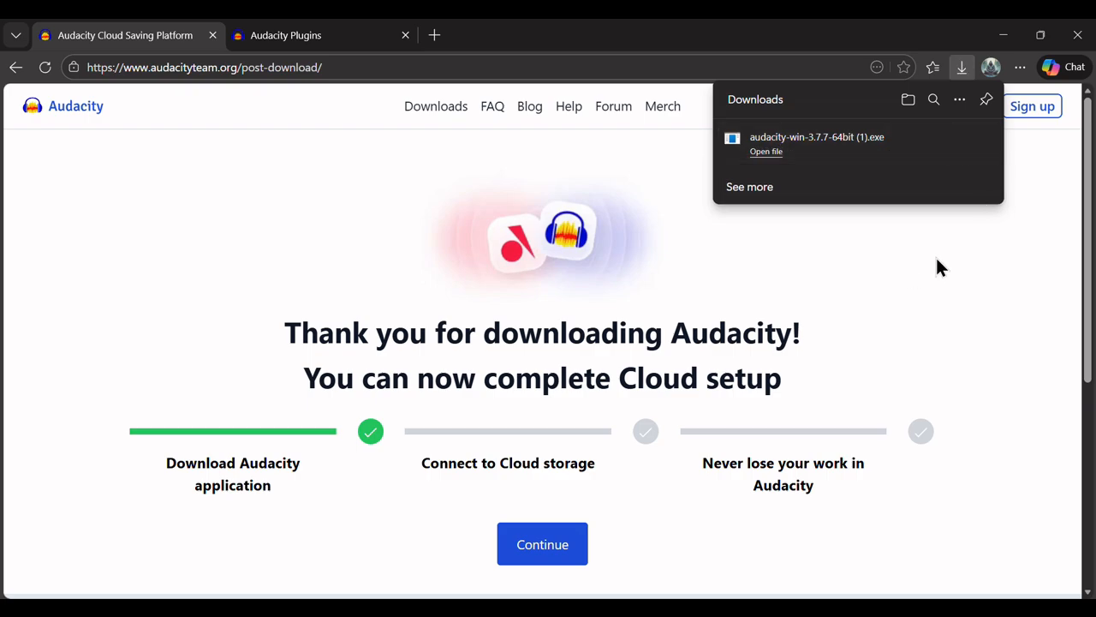
{"action": "left_click", "coordinate": [949, 225]}
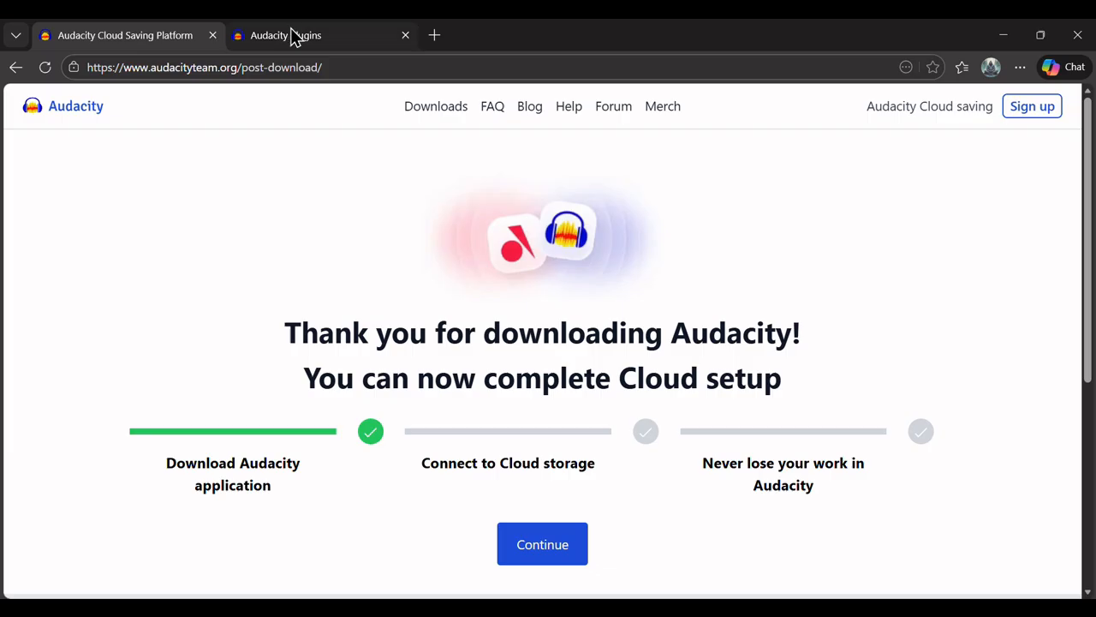
On the Audacity Plugins site, find ACX Check under Analysis plugins and download ACX-Check.ny
{"action": "mouse_move", "coordinate": [290, 42]}
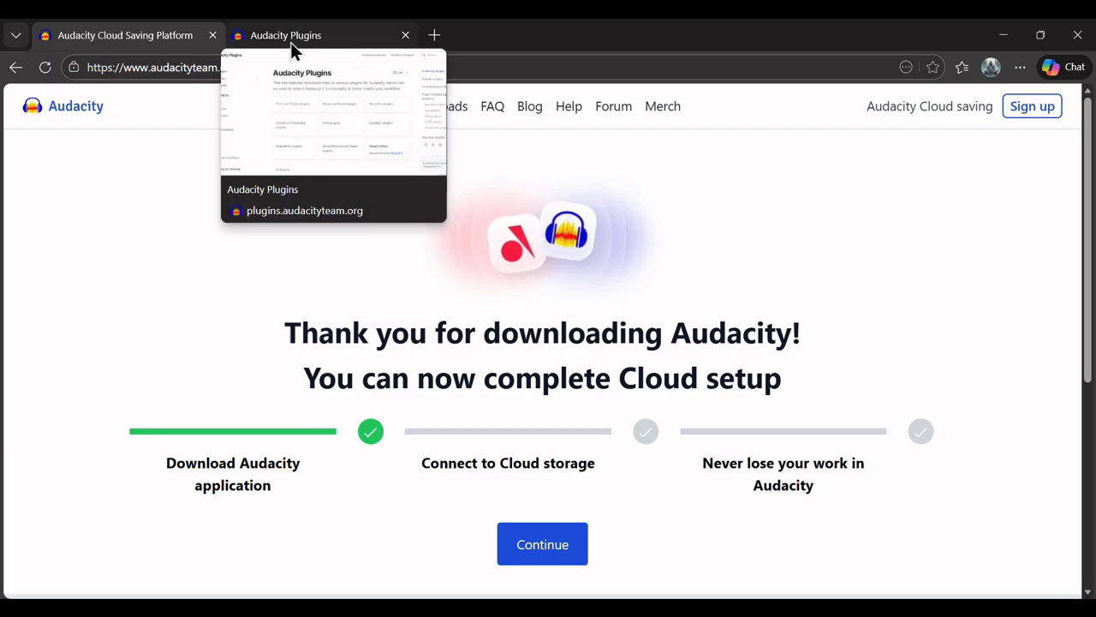
{"action": "left_click", "coordinate": [290, 39]}
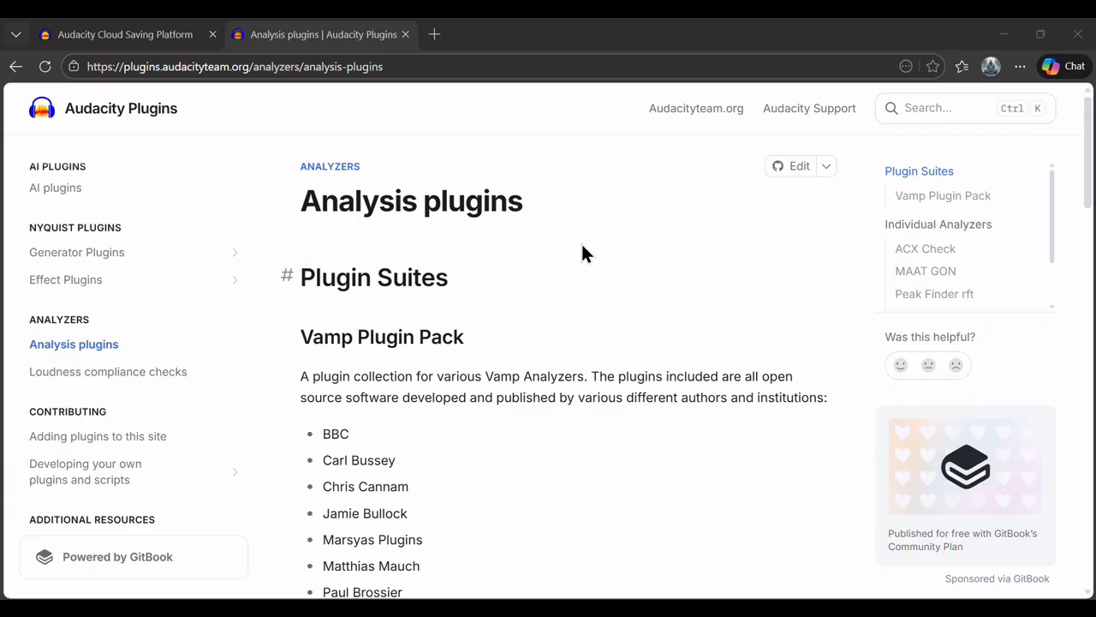
{"action": "scroll", "coordinate": [581, 249], "scroll_direction": "down", "scroll_amount": 7}
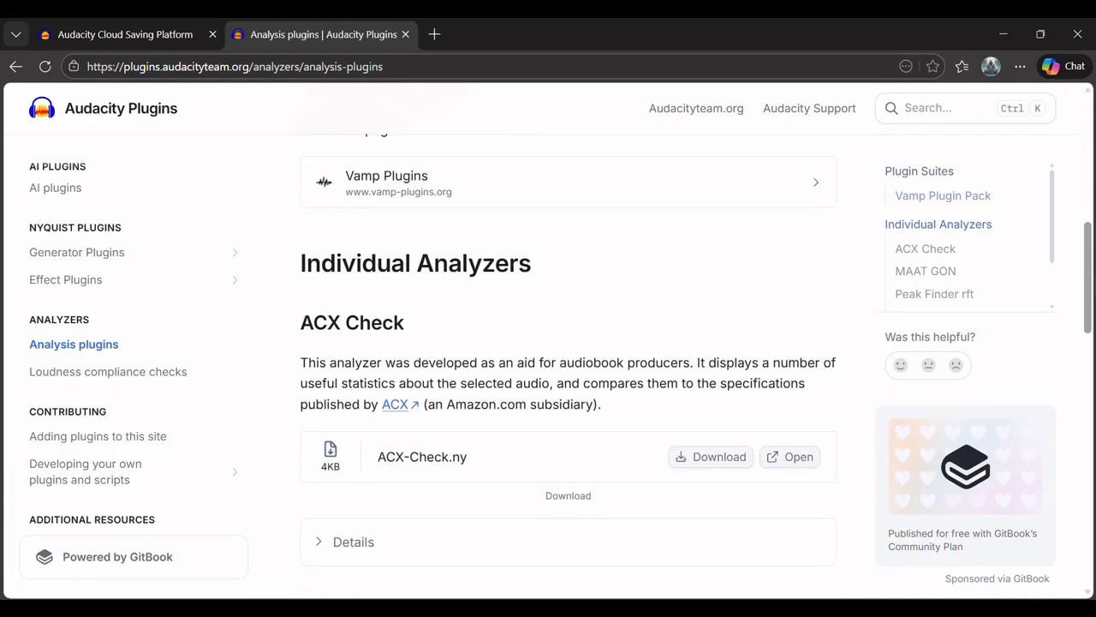
{"action": "scroll", "coordinate": [568, 343], "scroll_direction": "down", "scroll_amount": 1}
{"action": "scroll", "coordinate": [568, 343], "scroll_direction": "down", "scroll_amount": 1}
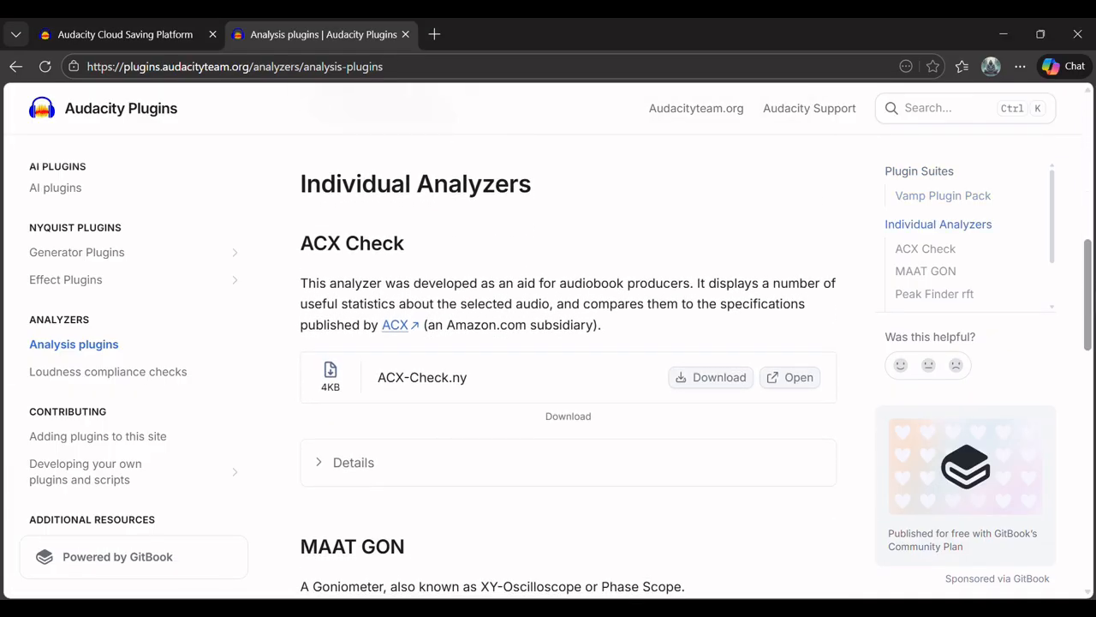
{"action": "right_click", "coordinate": [300, 241]}
{"action": "left_click", "coordinate": [682, 195]}
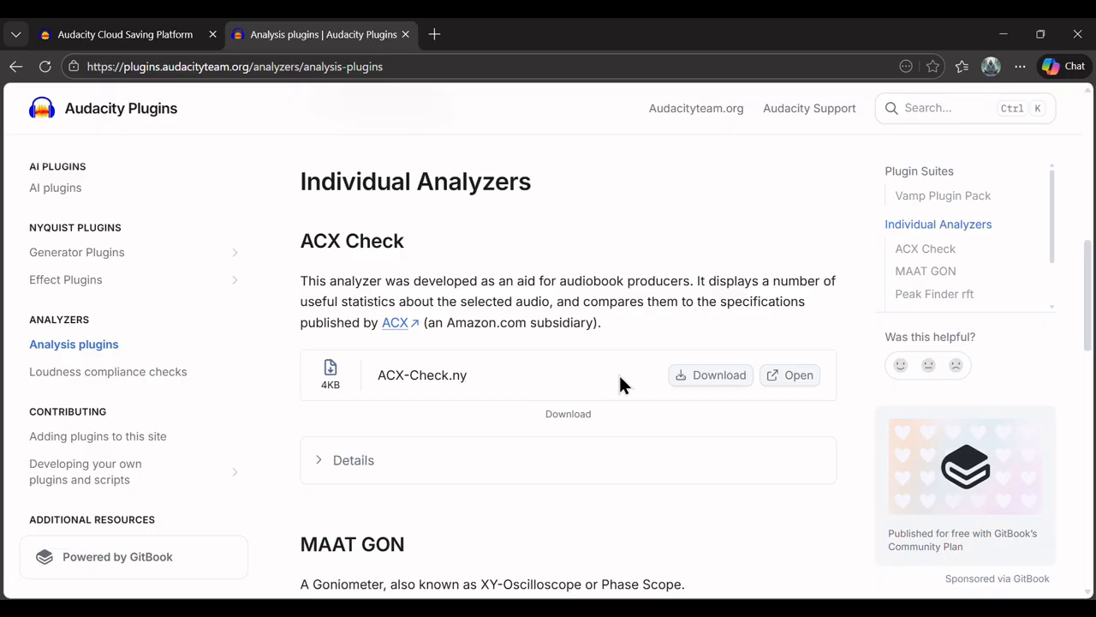
{"action": "left_click", "coordinate": [717, 378]}
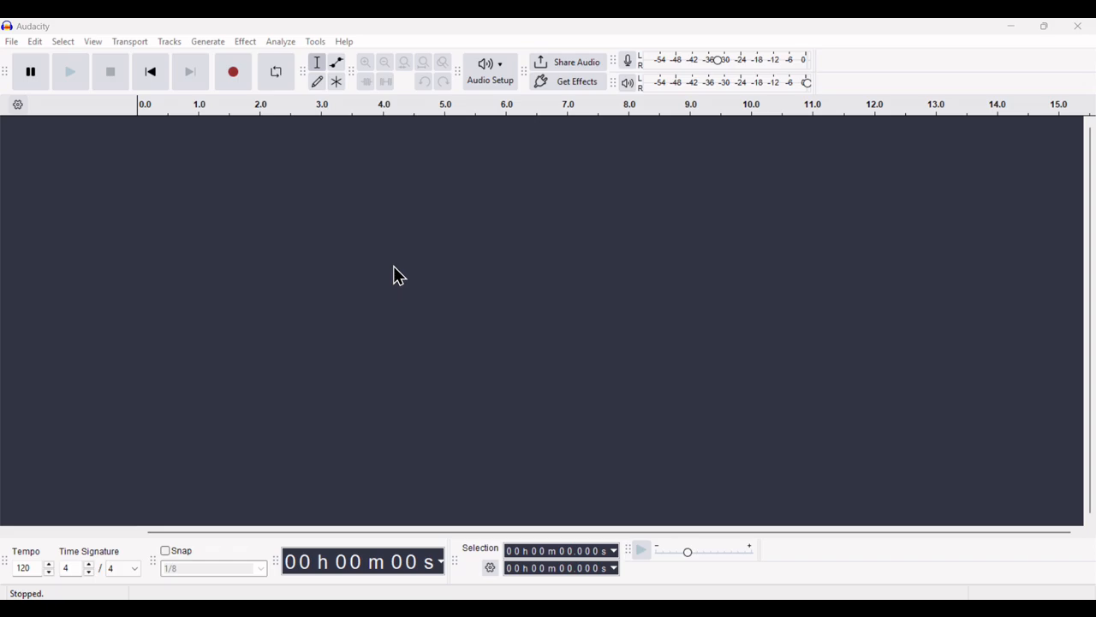
In the empty Audacity project, open the Analyze menu to look for ACX Check
{"action": "left_click", "coordinate": [282, 41]}
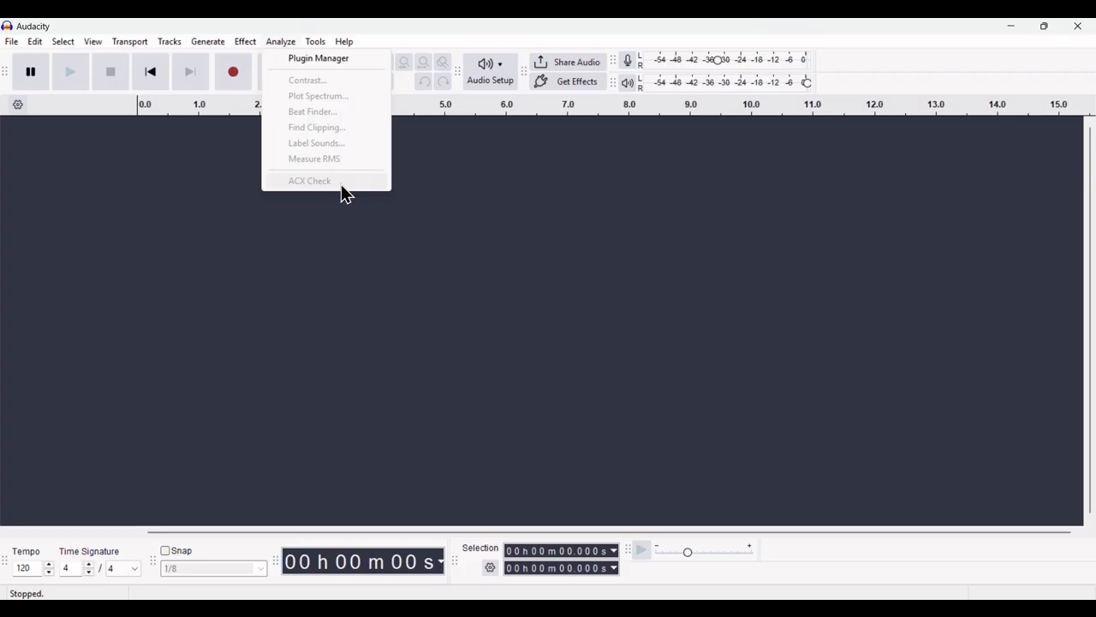
Install ACX-Check.ny via Tools > Nyquist Plugin Installer and confirm it appears under Analyze
{"action": "key", "text": "Escape"}
{"action": "left_click", "coordinate": [315, 43]}
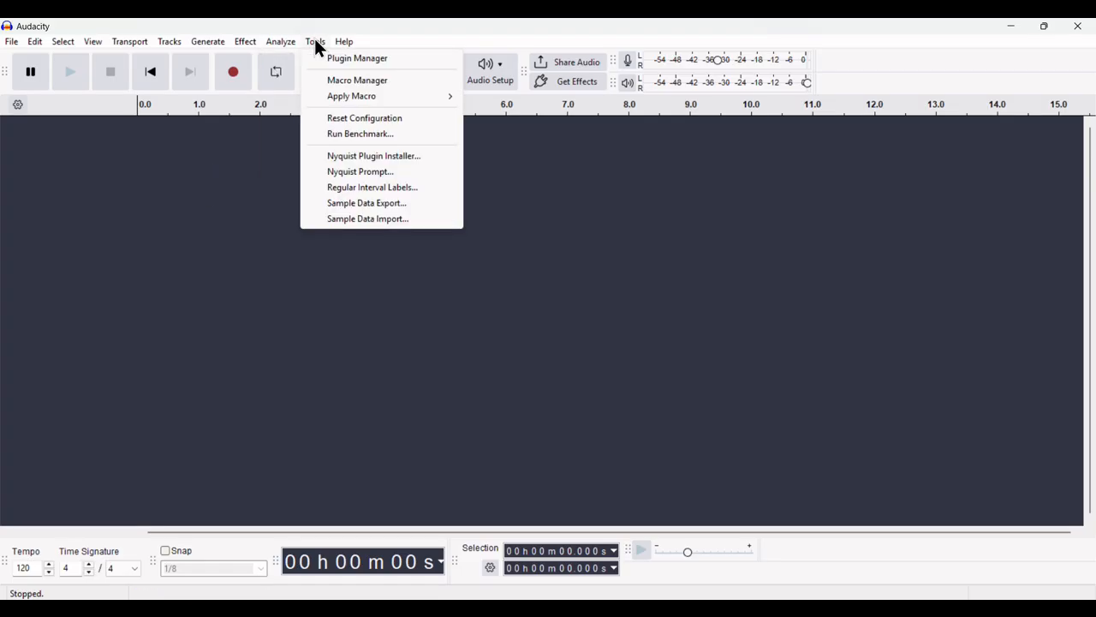
{"action": "left_click", "coordinate": [386, 158]}
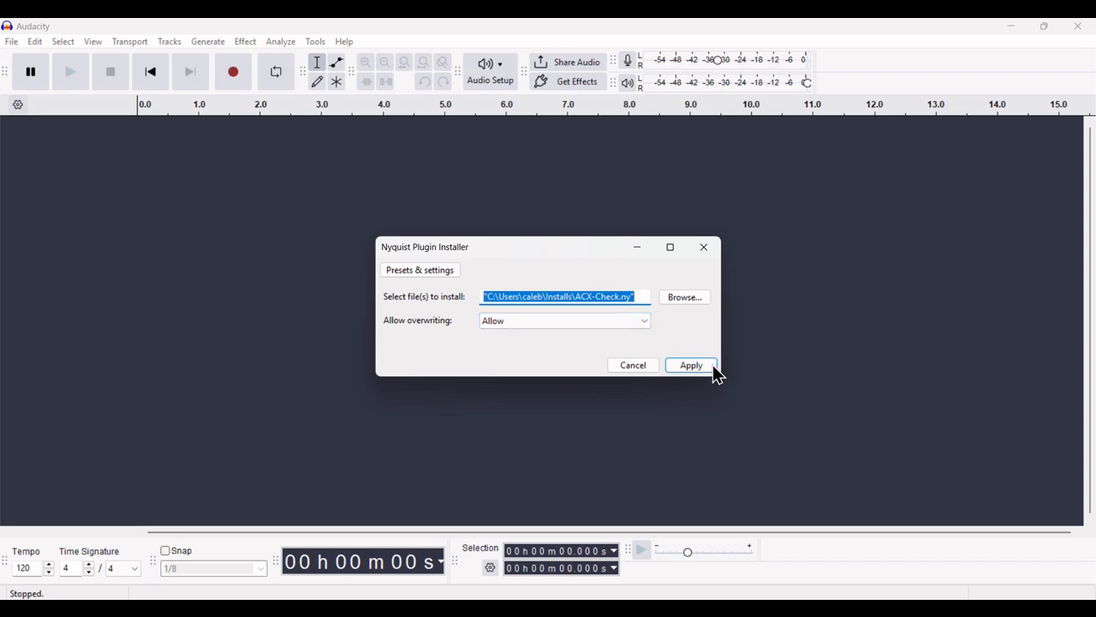
{"action": "left_click", "coordinate": [705, 250]}
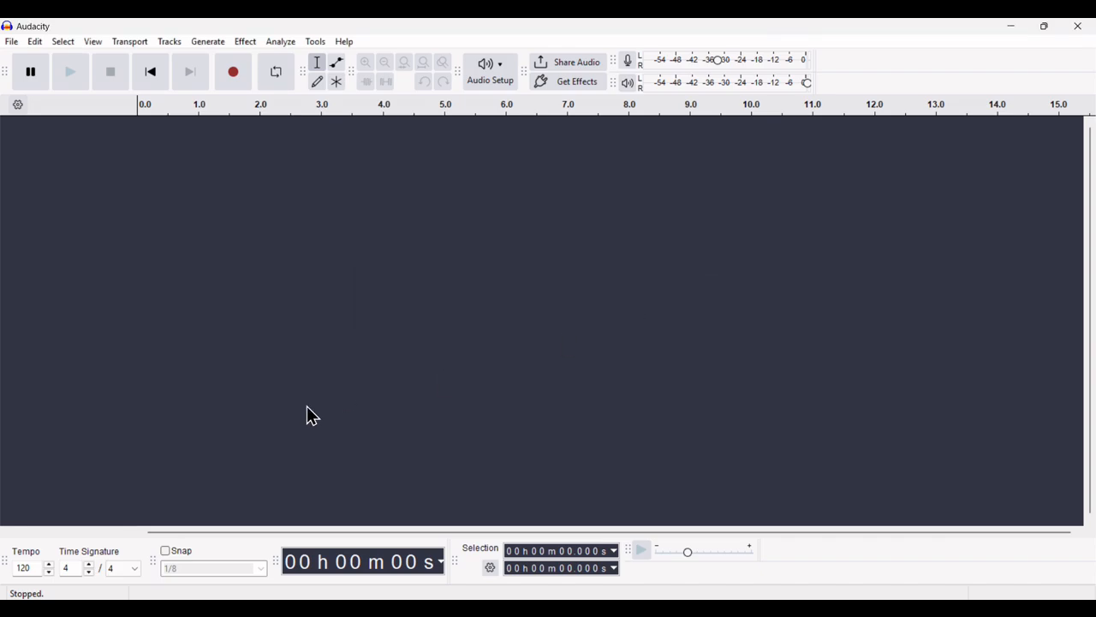
{"action": "left_click", "coordinate": [270, 43]}
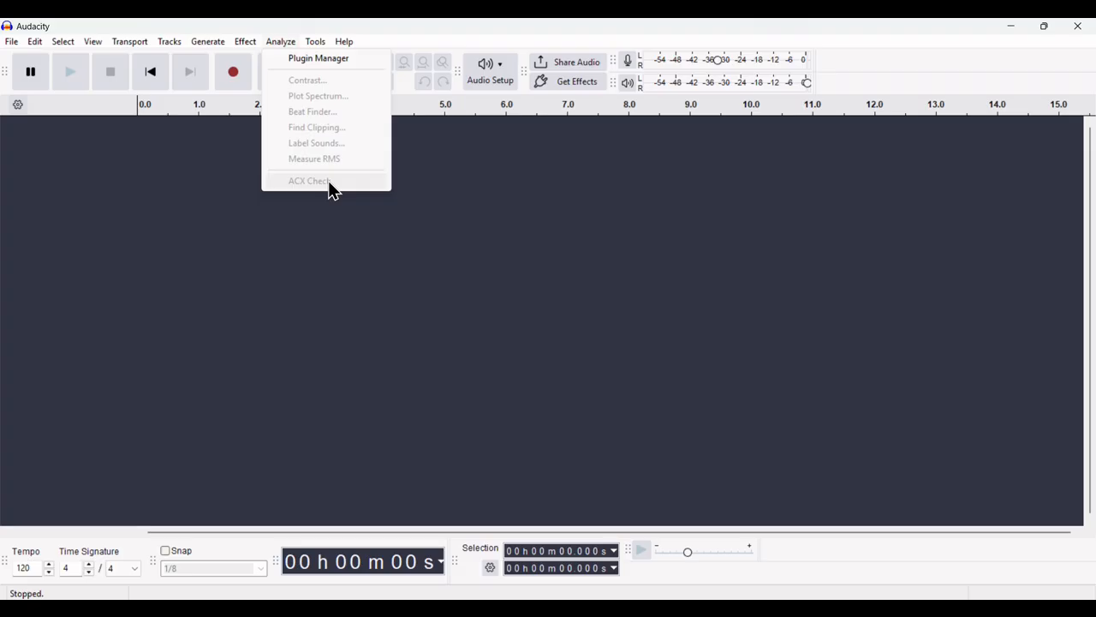
{"action": "left_click", "coordinate": [345, 251]}
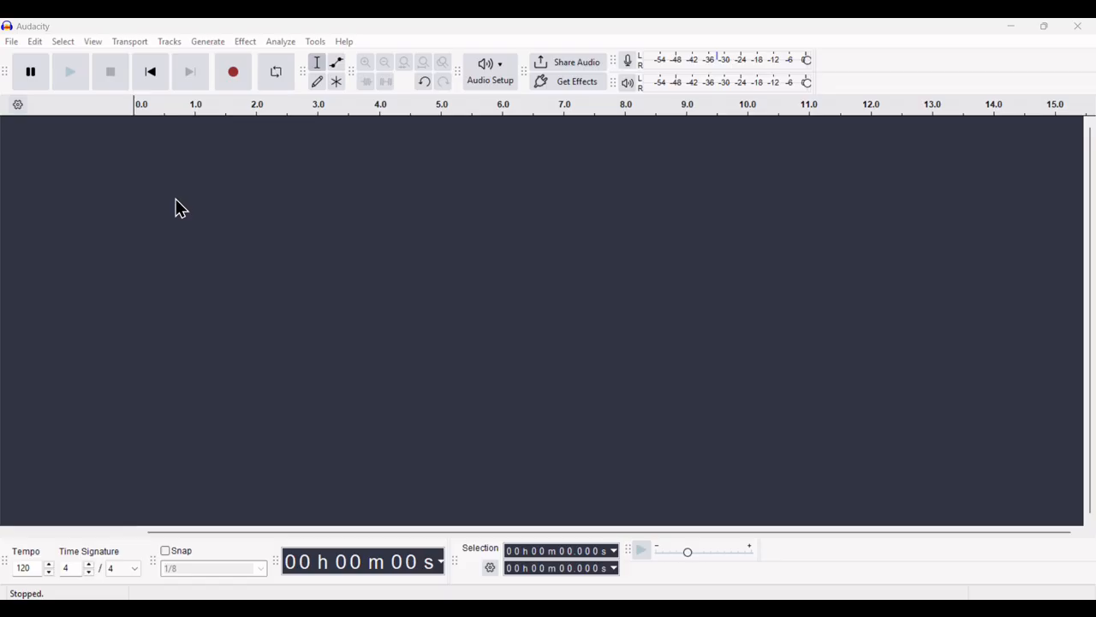
In Preferences > Audio Settings, keep recording channels at 1 (Mono), confirm with OK, and check Audio Setup
{"action": "left_click", "coordinate": [33, 43]}
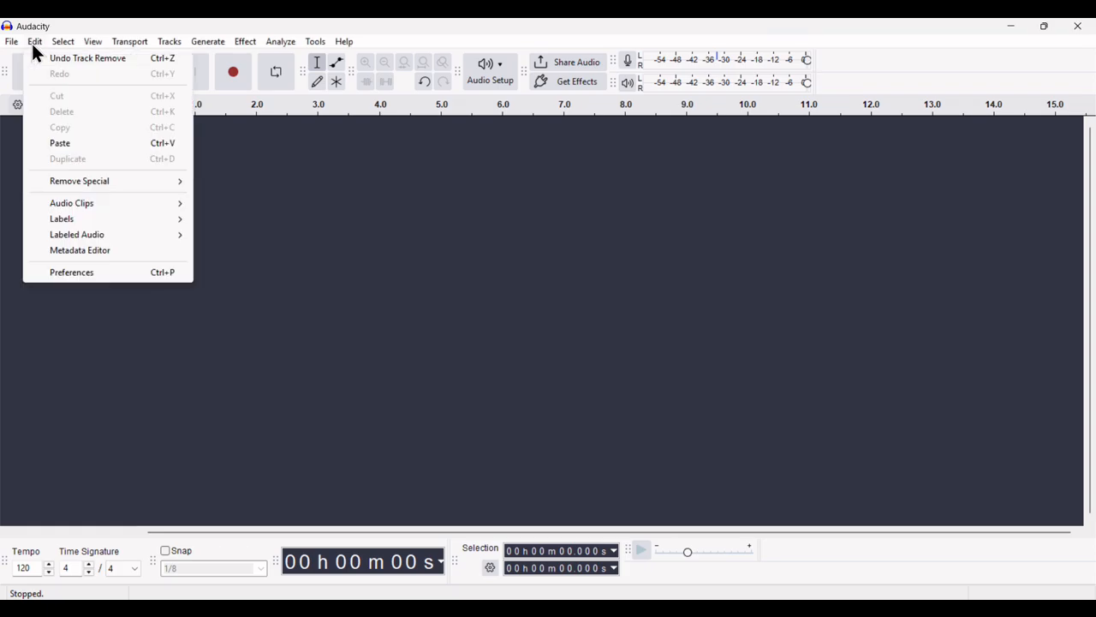
{"action": "left_click", "coordinate": [70, 274]}
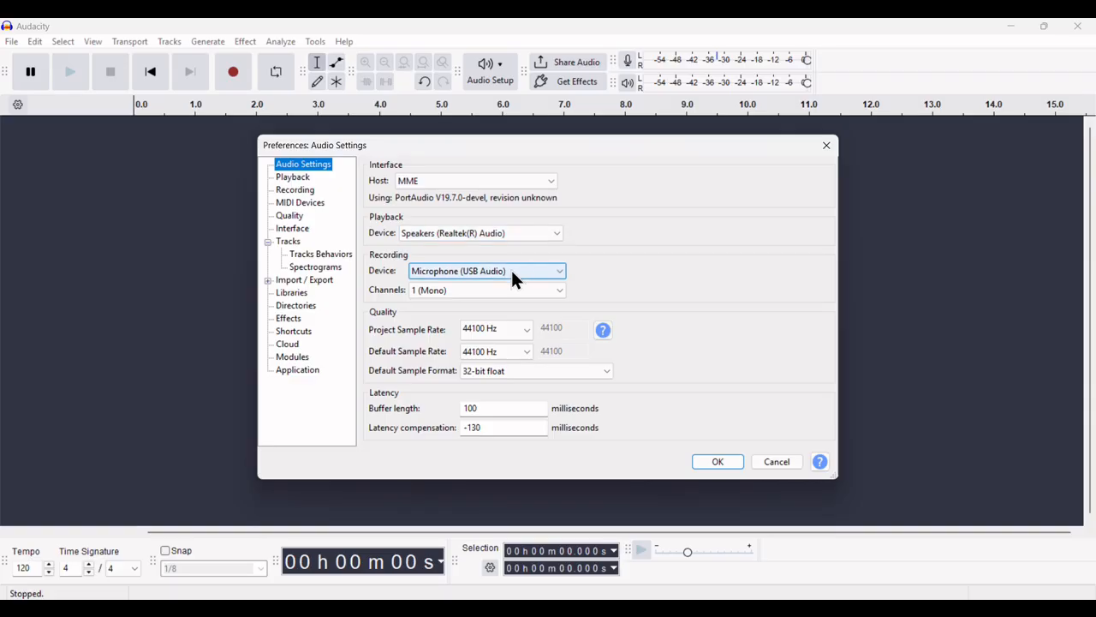
{"action": "left_click", "coordinate": [455, 289]}
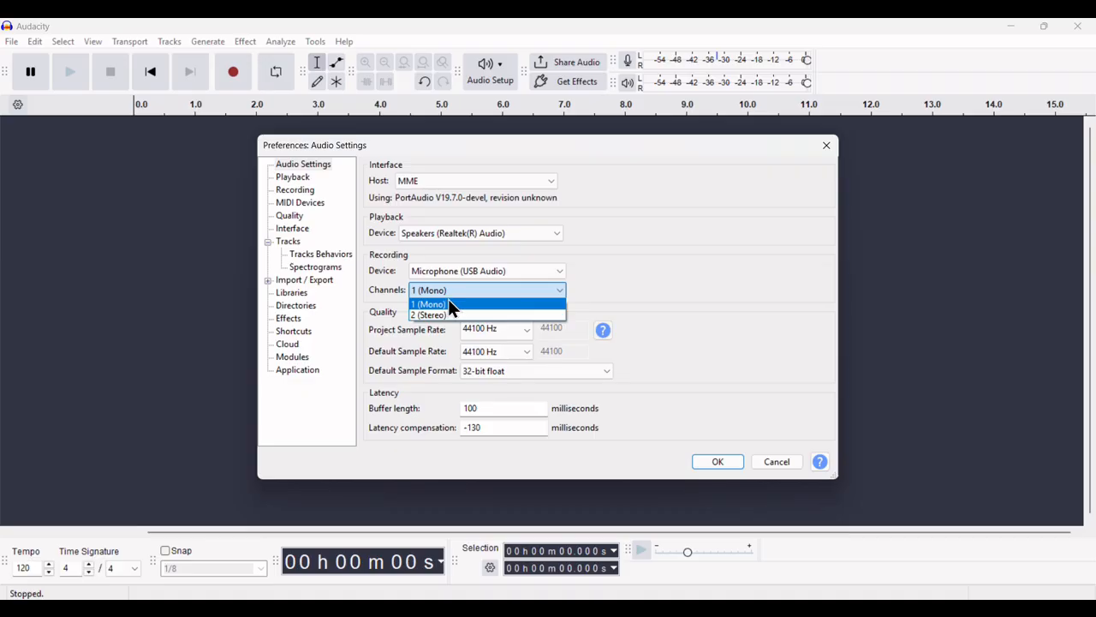
{"action": "left_click", "coordinate": [448, 300]}
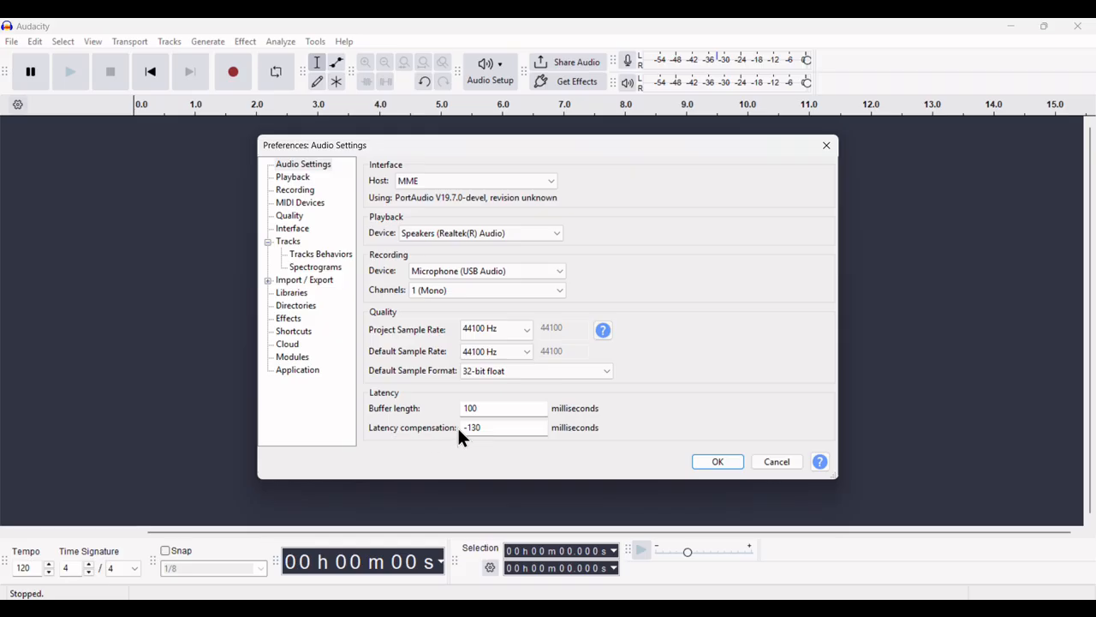
{"action": "left_click", "coordinate": [730, 467]}
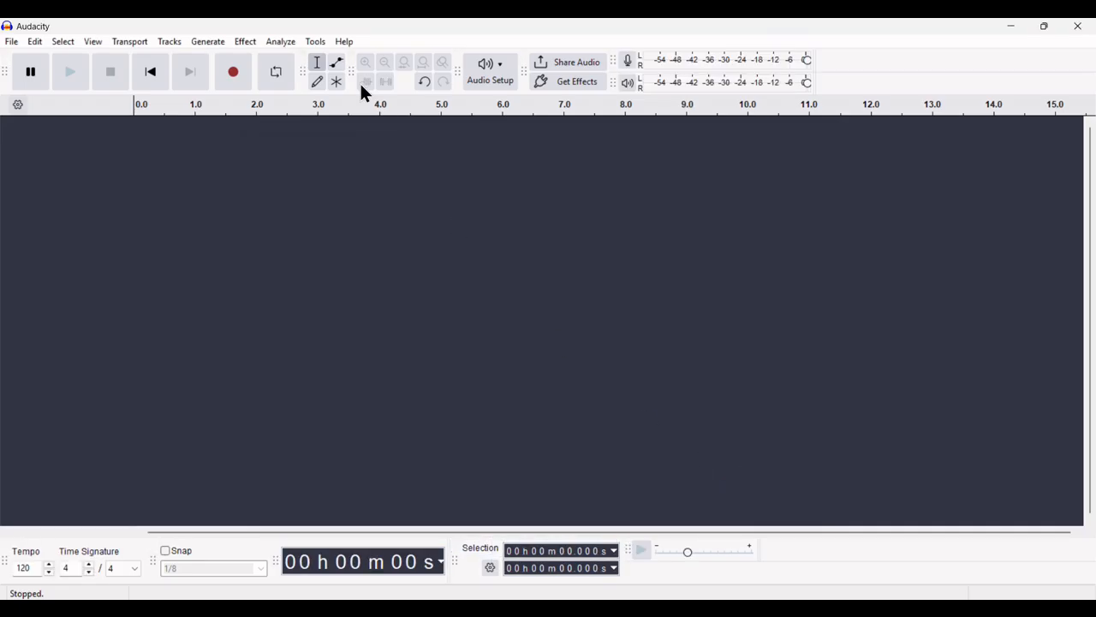
{"action": "left_click", "coordinate": [504, 80]}
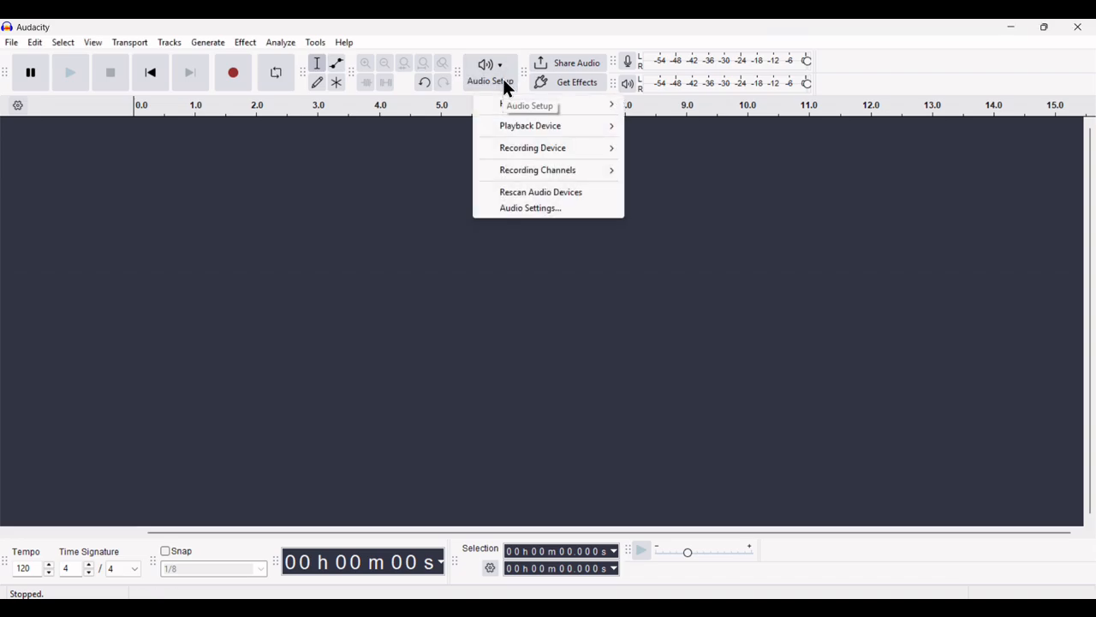
{"action": "mouse_move", "coordinate": [583, 148]}
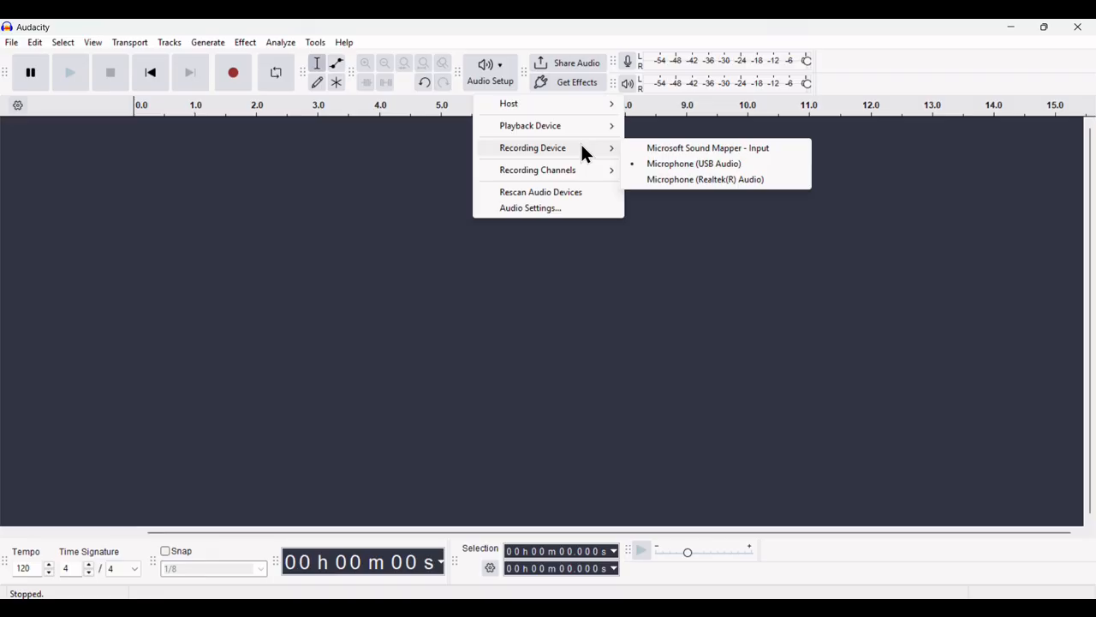
{"action": "left_click", "coordinate": [368, 218]}
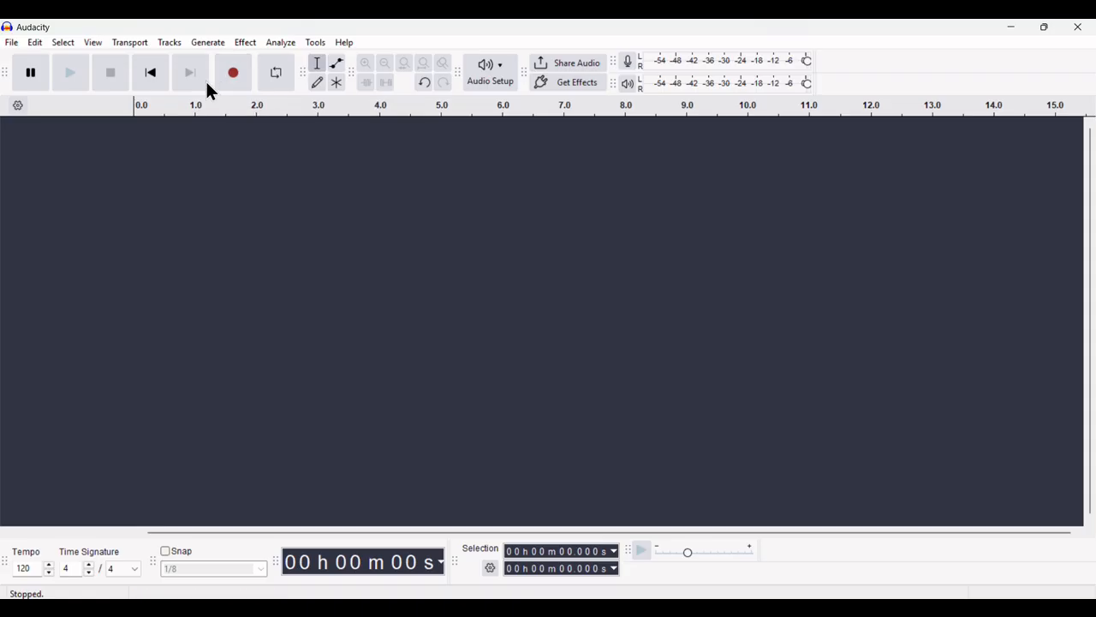
Record about five seconds of speech into Audio 1, then drag the track taller
{"action": "left_click", "coordinate": [238, 71]}
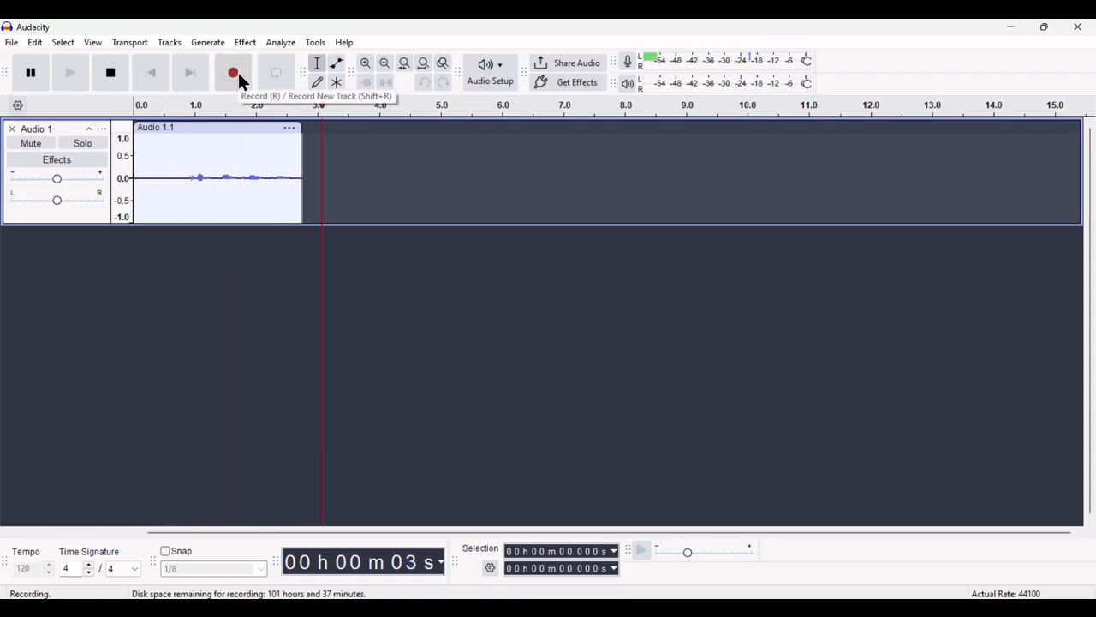
{"action": "left_click", "coordinate": [114, 77]}
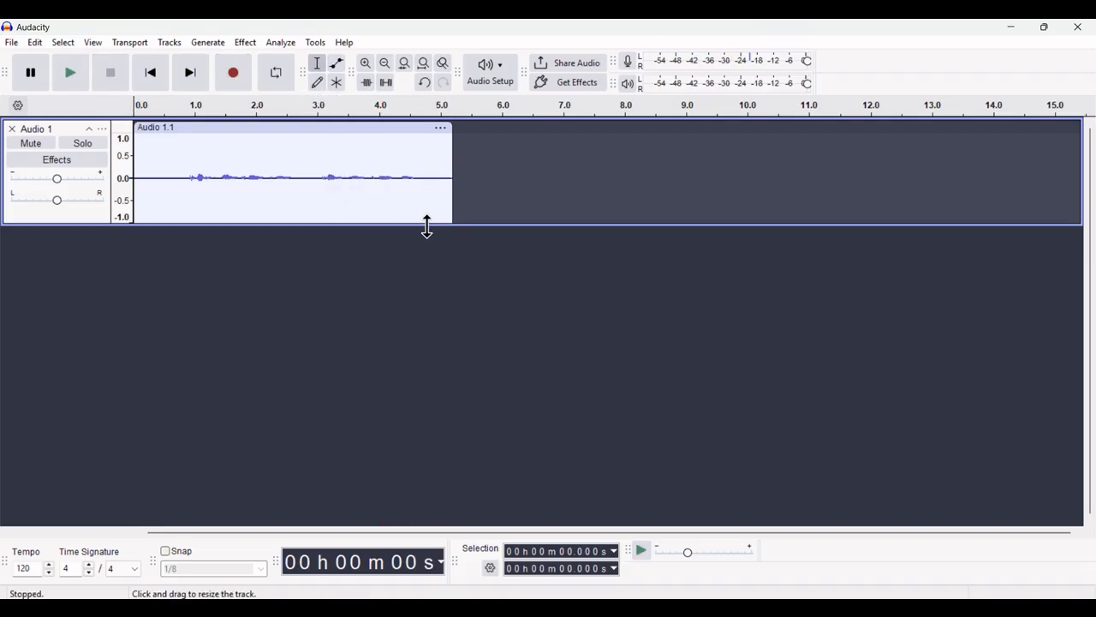
{"action": "left_click_drag", "start_coordinate": [426, 226], "coordinate": [459, 508]}
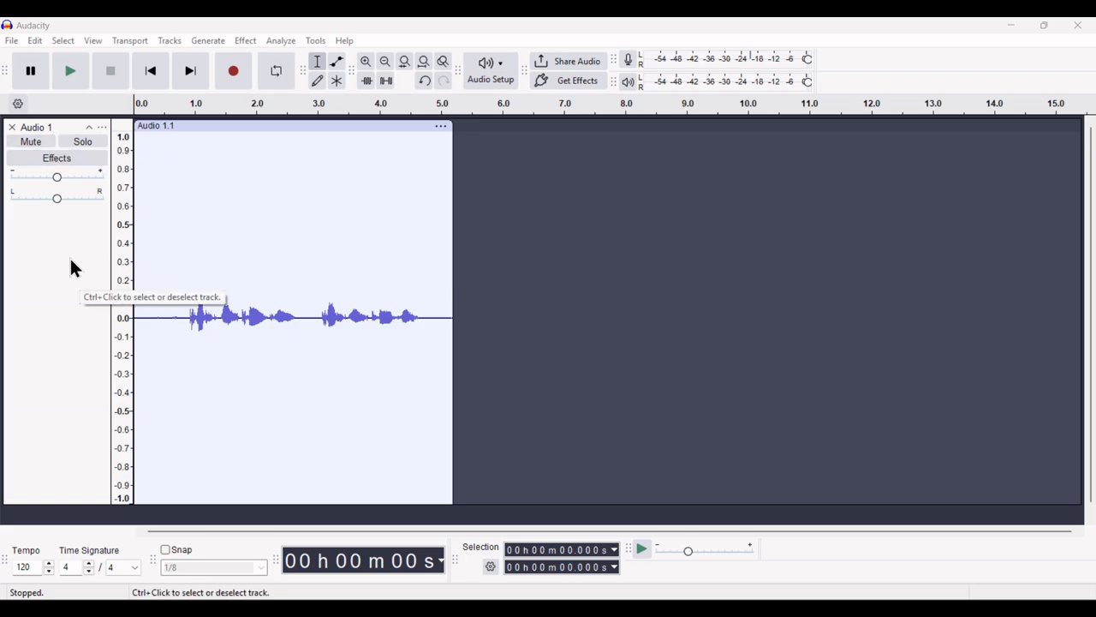
Save the project as 'Sample' in the Current Project folder using Save Project As
{"action": "left_click", "coordinate": [13, 41]}
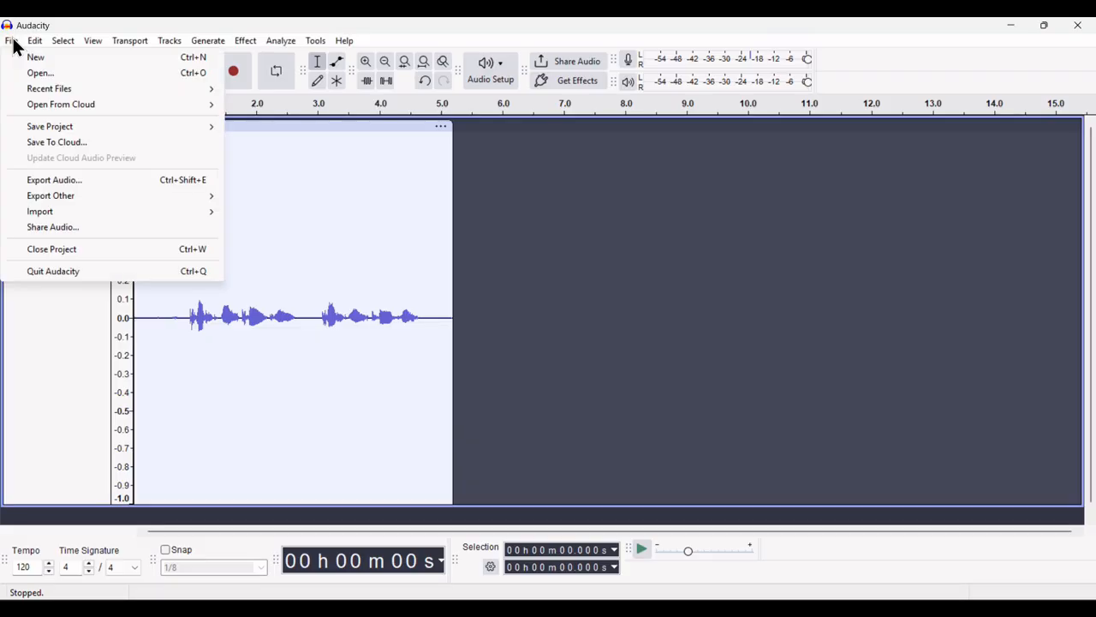
{"action": "mouse_move", "coordinate": [43, 129]}
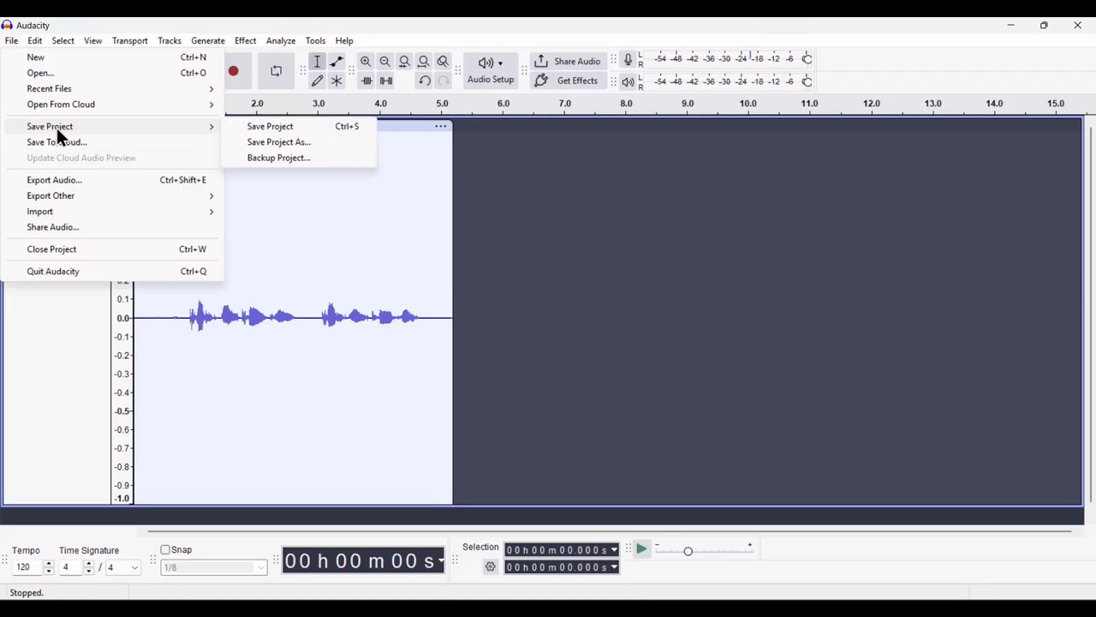
{"action": "left_click", "coordinate": [266, 127]}
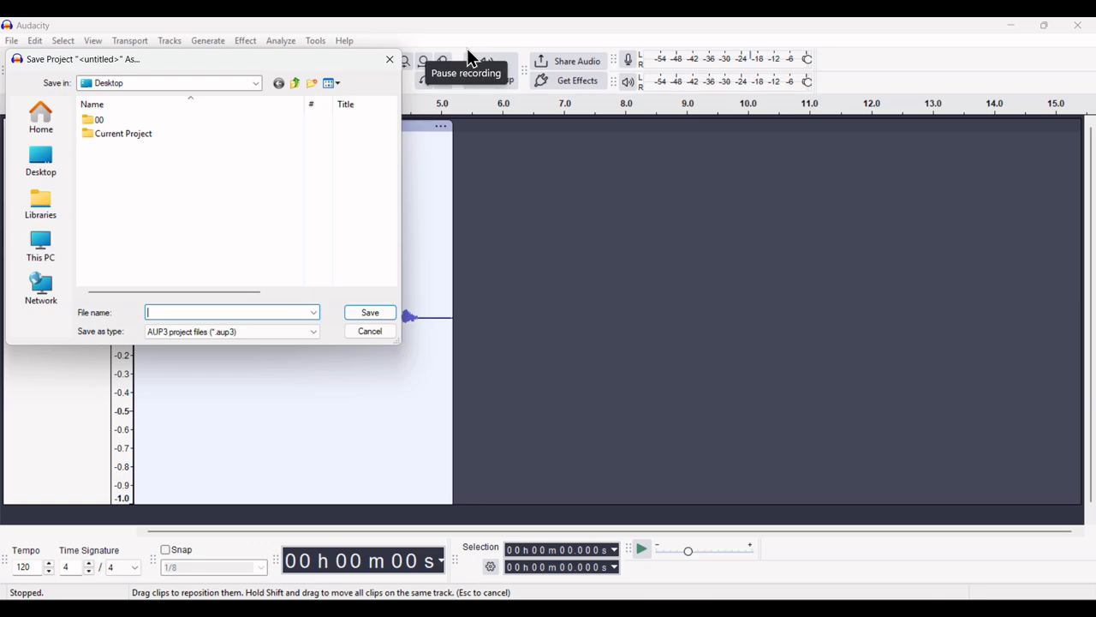
{"action": "type", "text": "Sample"}
{"action": "double_click", "coordinate": [120, 137]}
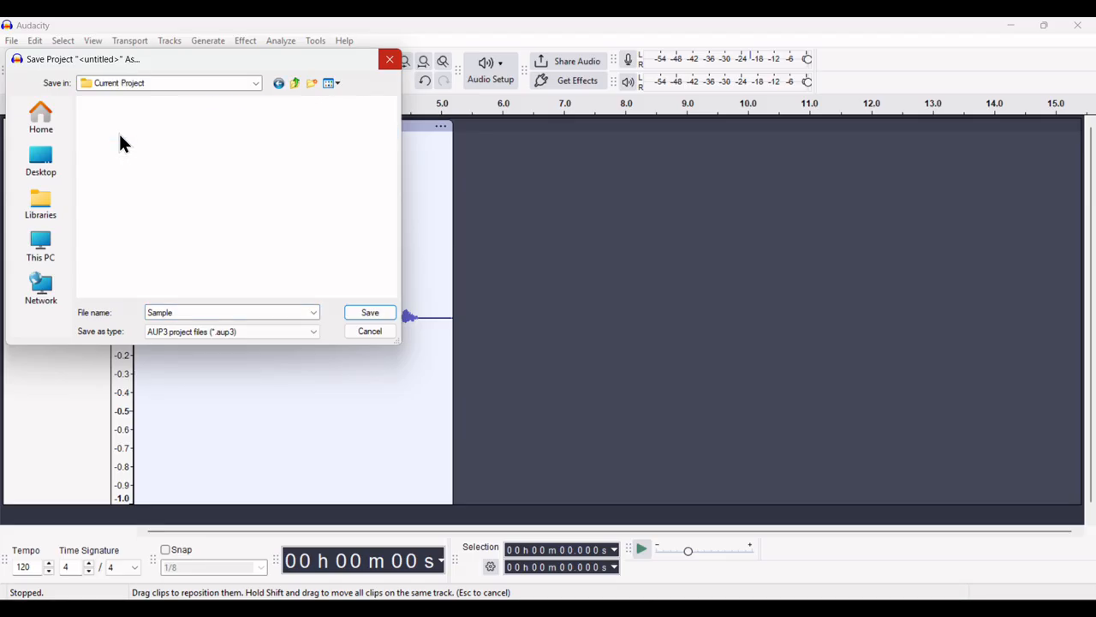
{"action": "left_click", "coordinate": [369, 314]}
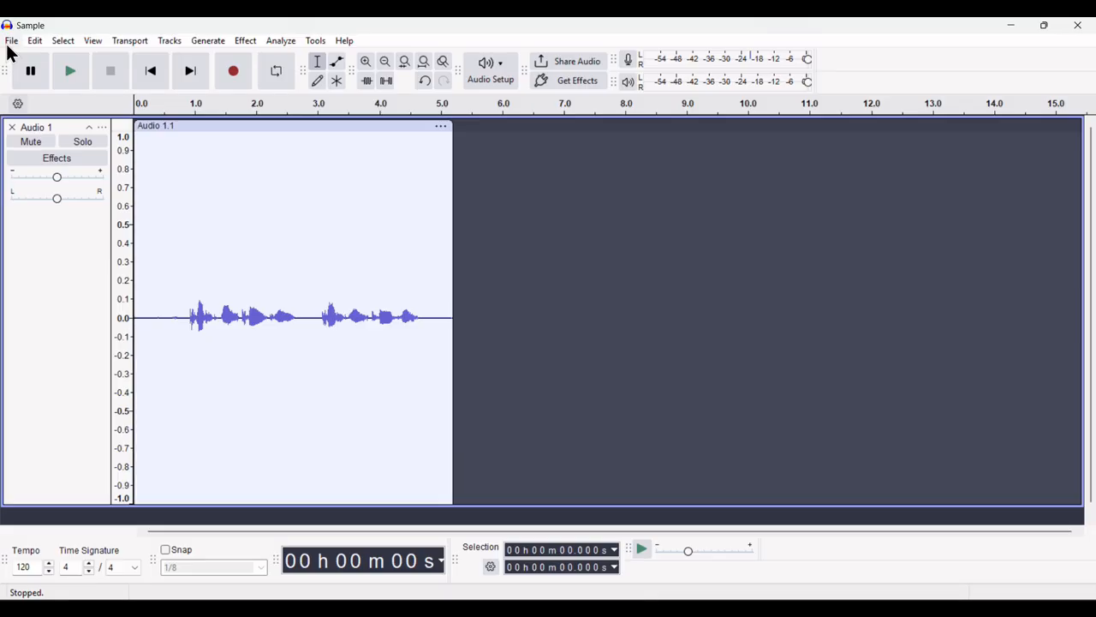
Select the entire Audio 1.1 clip, from 0 to about 5.2 seconds
{"action": "left_click", "coordinate": [9, 43]}
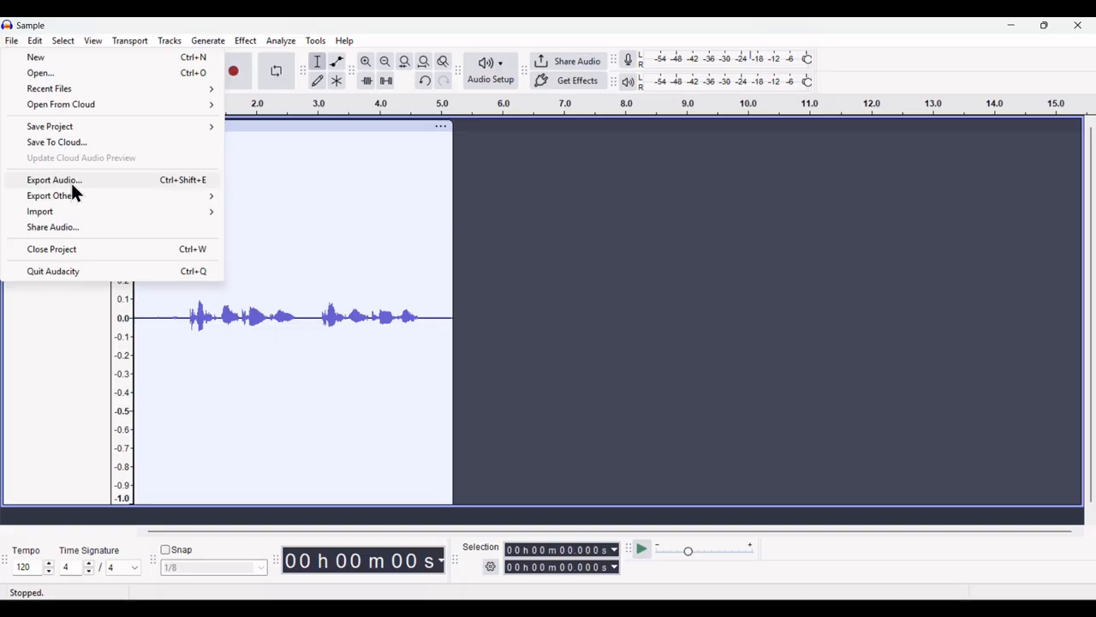
{"action": "left_click", "coordinate": [12, 41]}
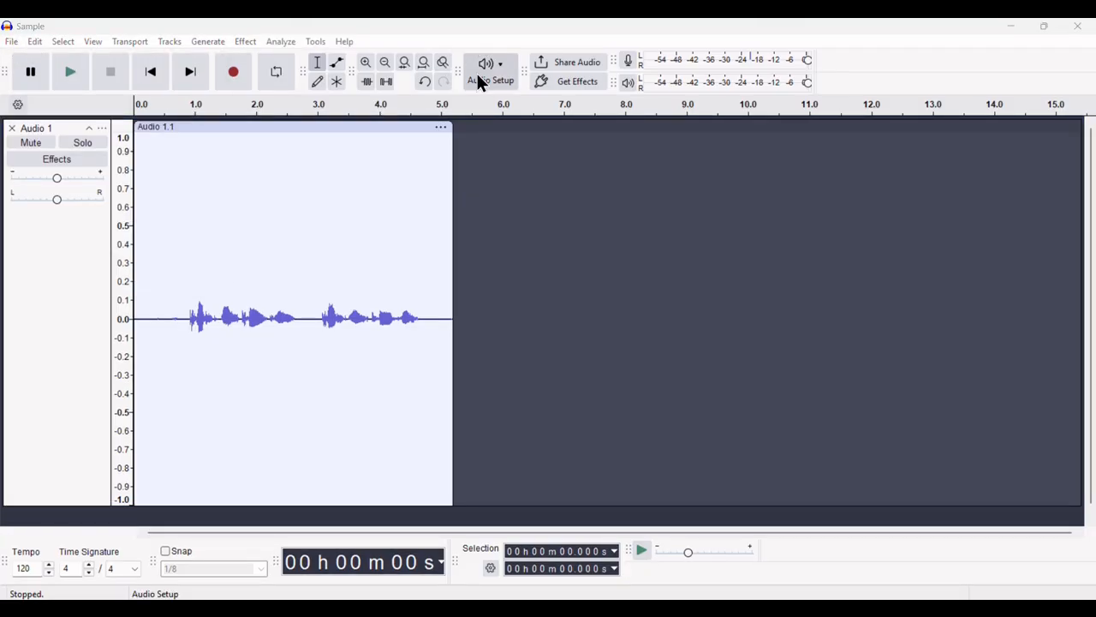
{"action": "left_click", "coordinate": [262, 126]}
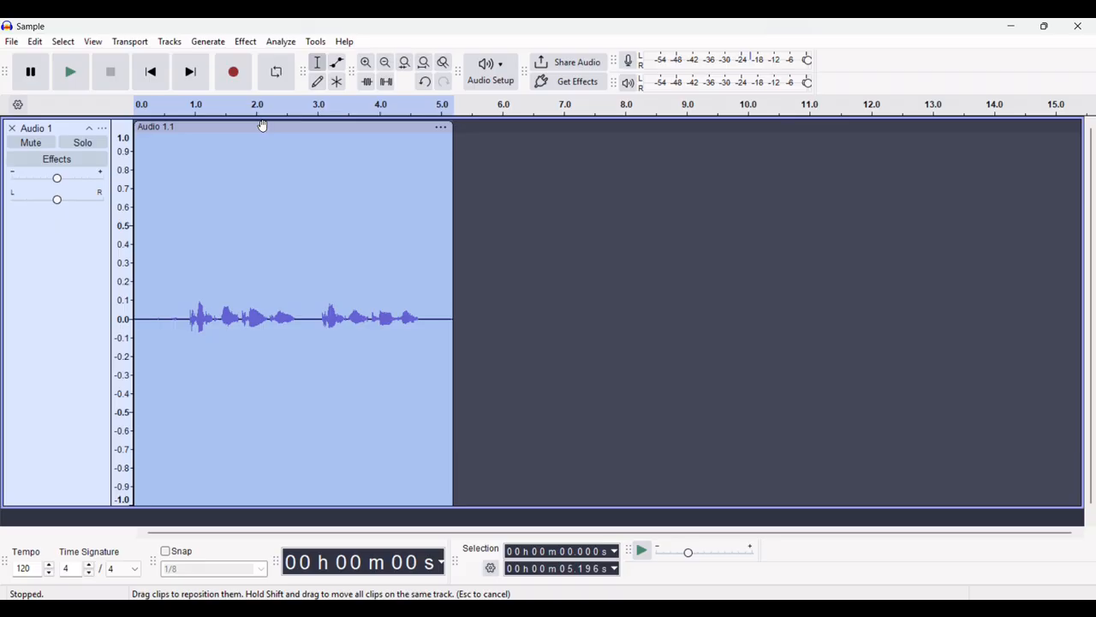
{"action": "left_click", "coordinate": [280, 42]}
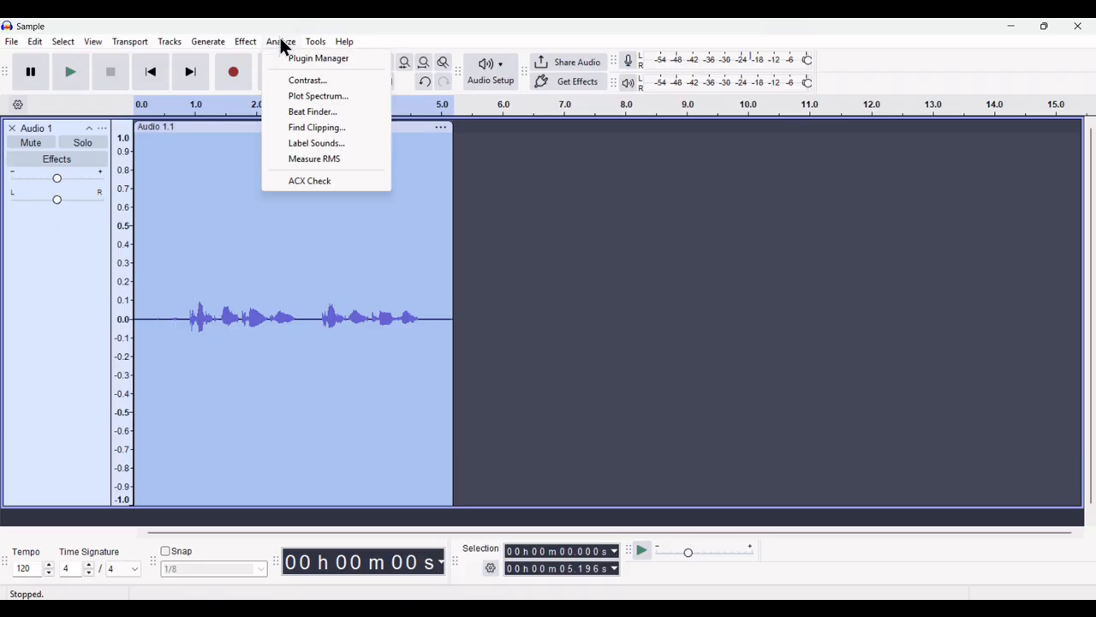
{"action": "left_click", "coordinate": [310, 182]}
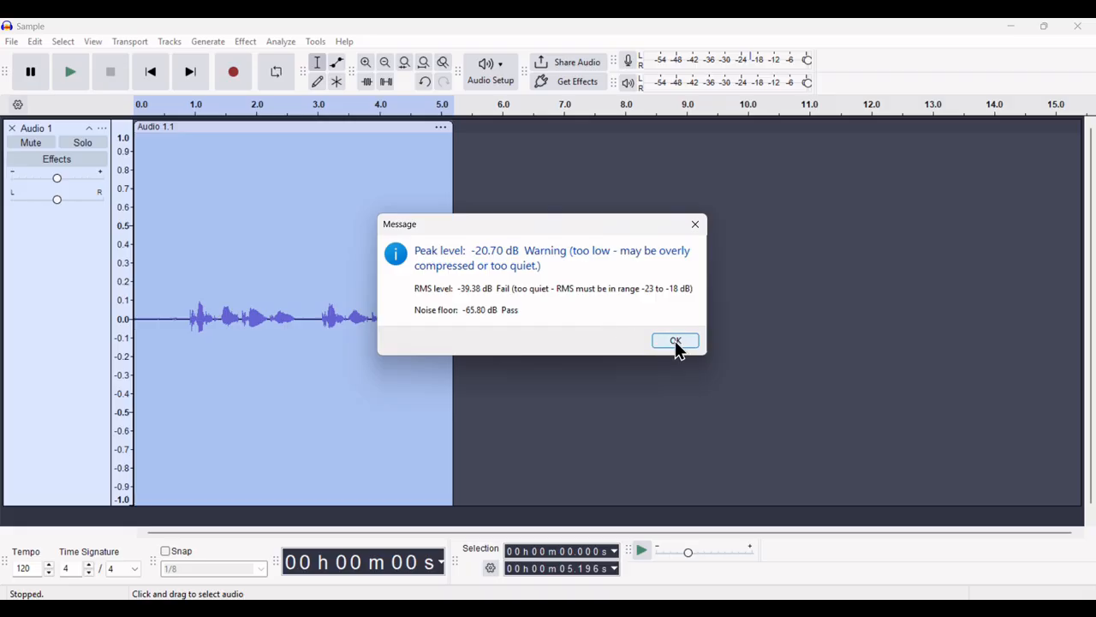
{"action": "left_click", "coordinate": [493, 47]}
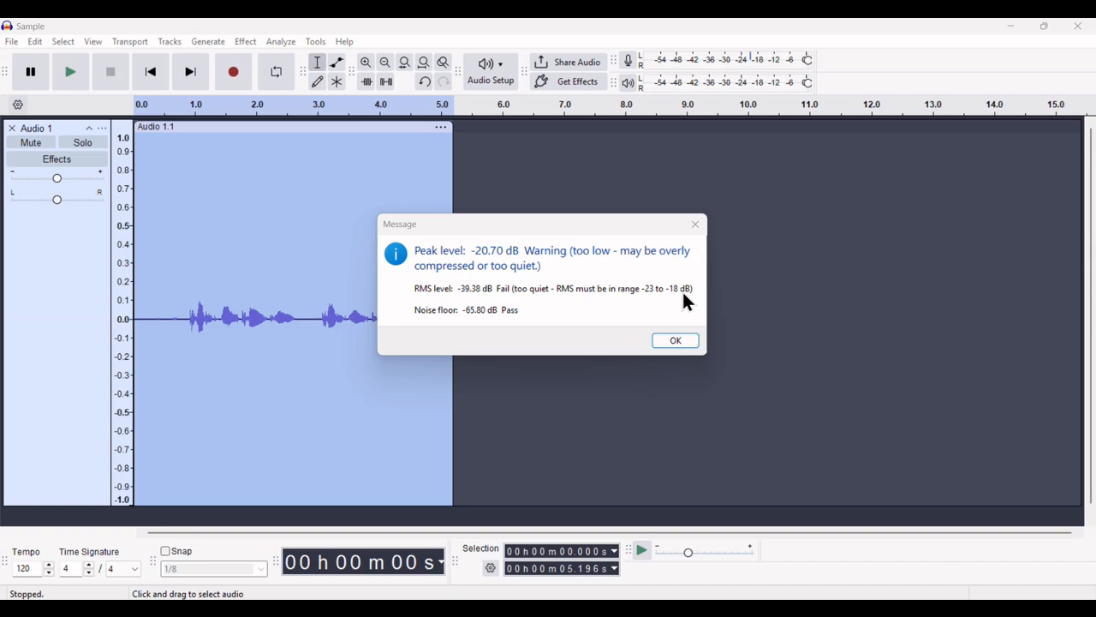
{"action": "left_click", "coordinate": [681, 343]}
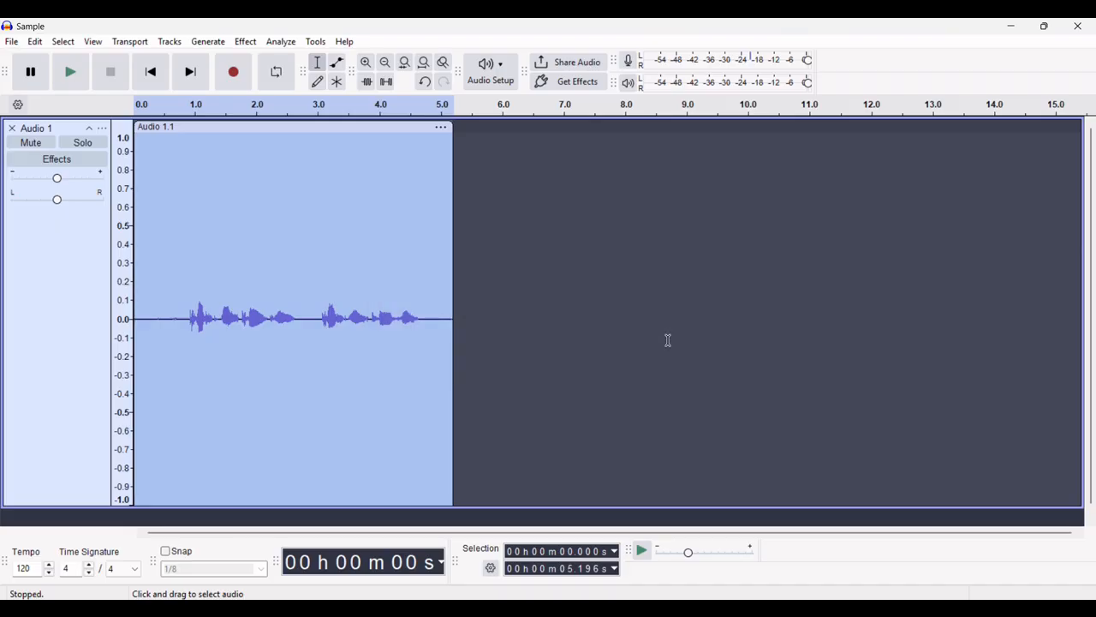
Apply Loudness Normalization to the clip using RMS at -20.0 dB
{"action": "left_click", "coordinate": [253, 47]}
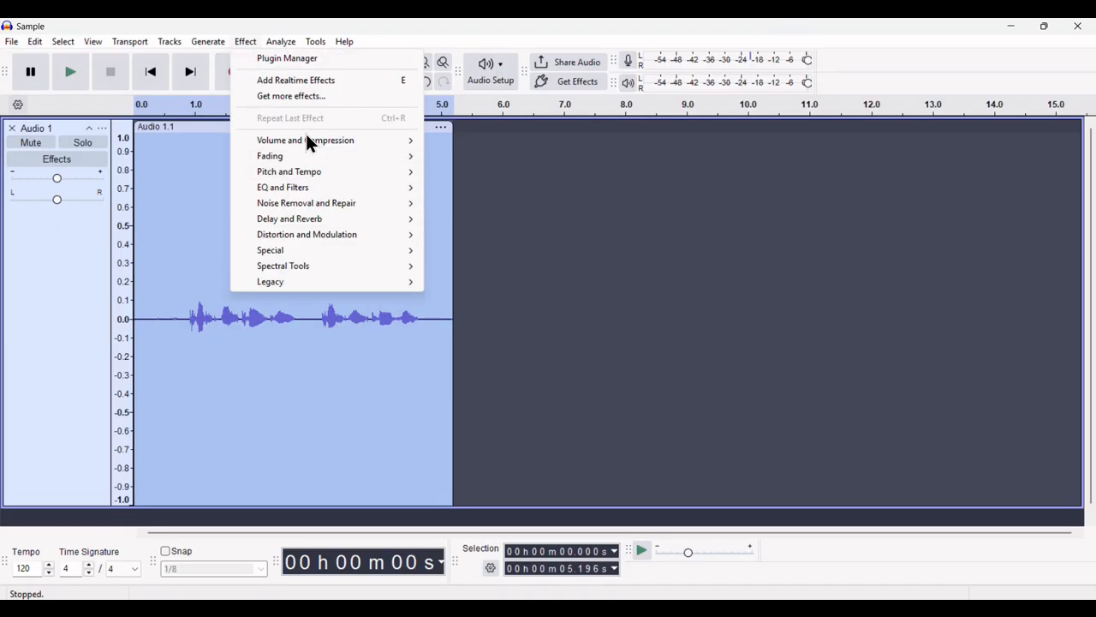
{"action": "mouse_move", "coordinate": [309, 142]}
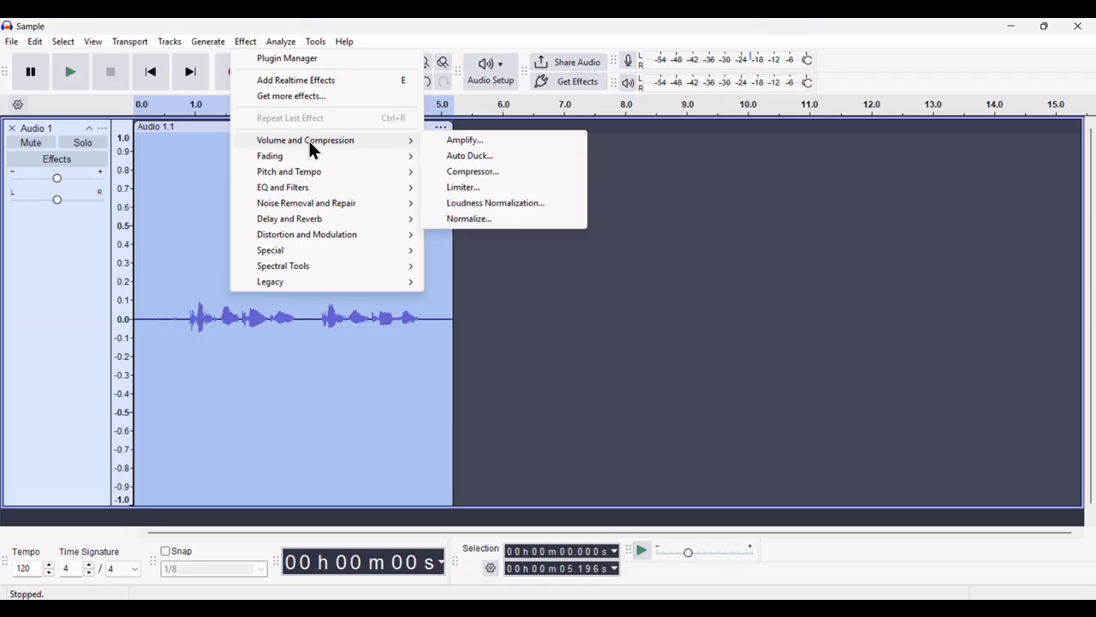
{"action": "left_click", "coordinate": [499, 206]}
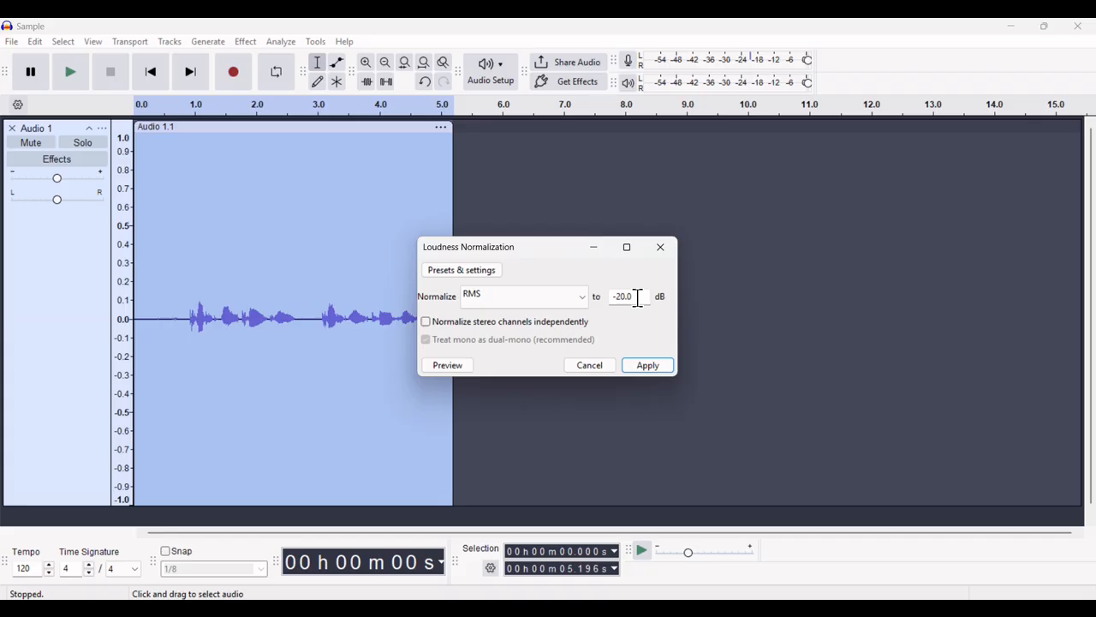
{"action": "left_click", "coordinate": [529, 299]}
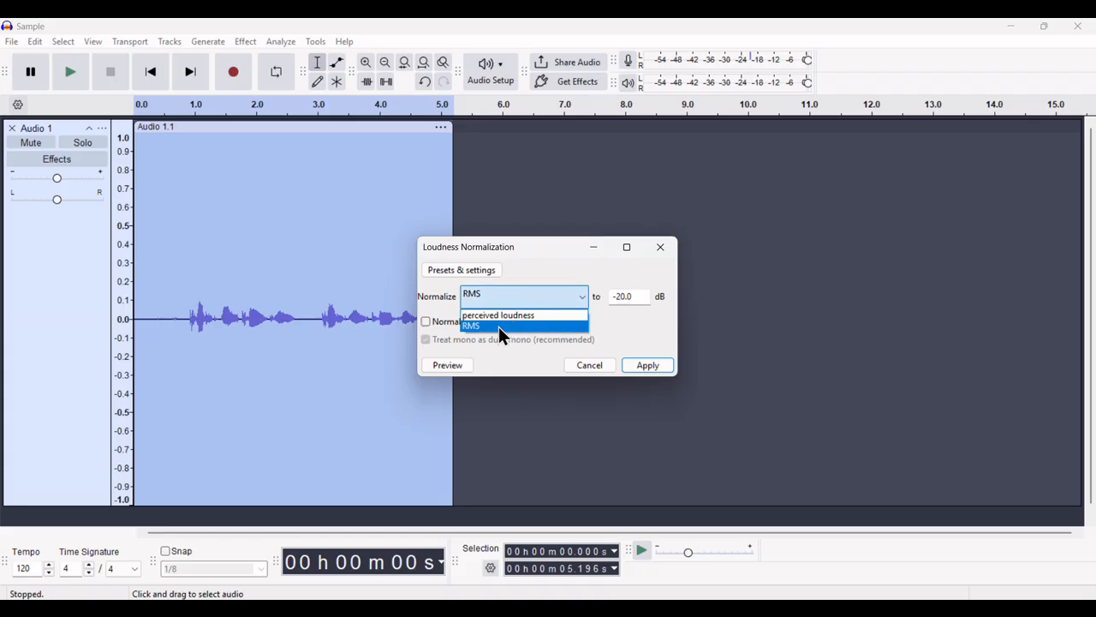
{"action": "left_click", "coordinate": [500, 327]}
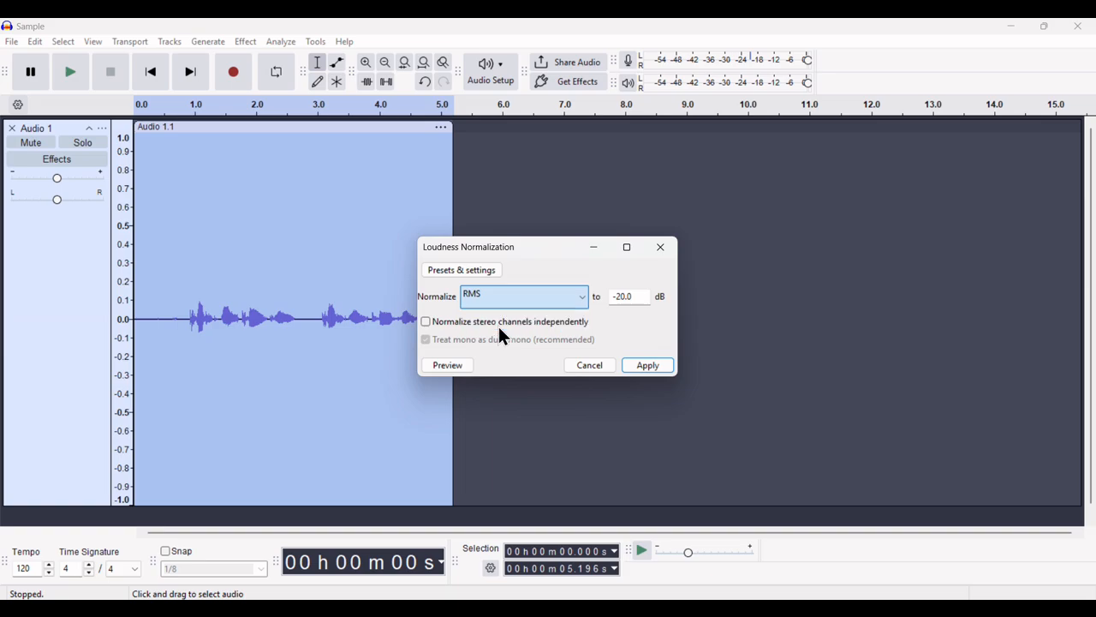
{"action": "left_click", "coordinate": [649, 366]}
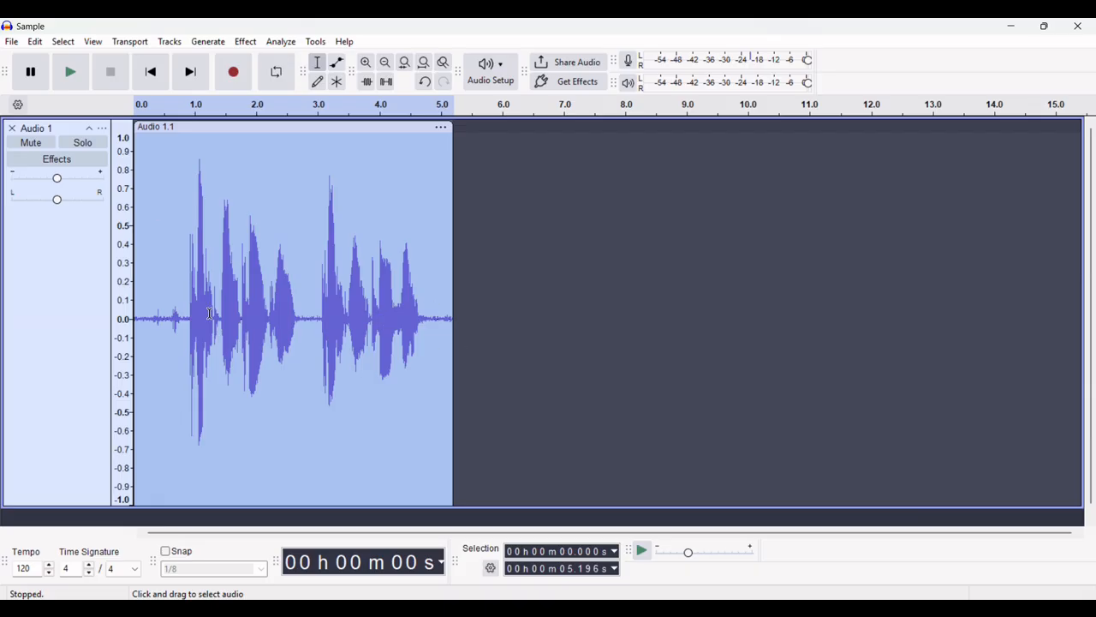
{"action": "left_click", "coordinate": [286, 45]}
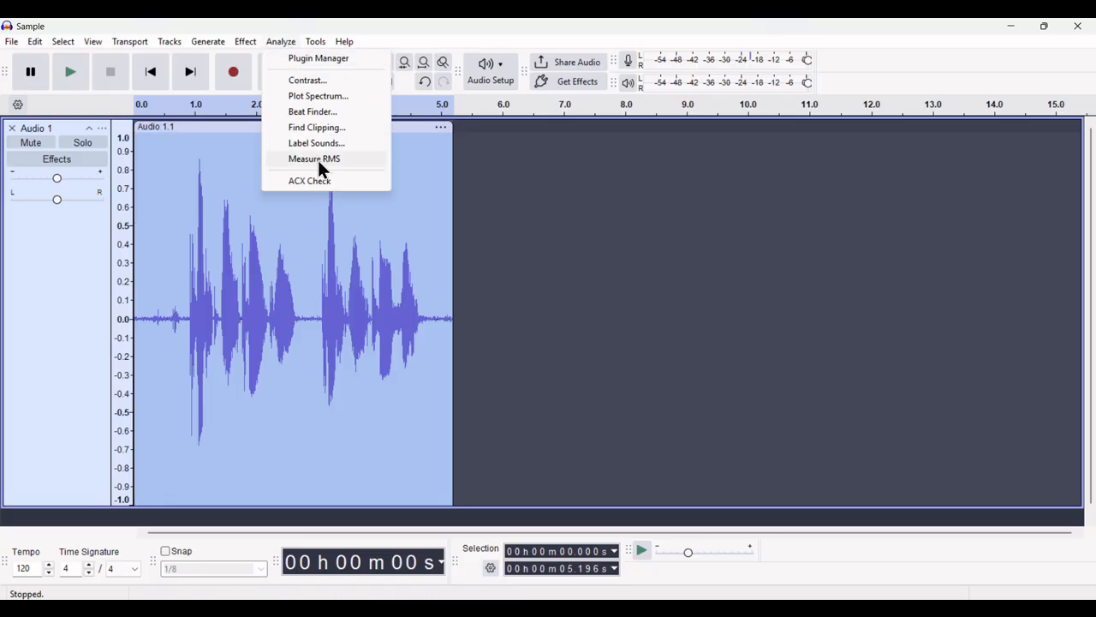
{"action": "left_click", "coordinate": [329, 192]}
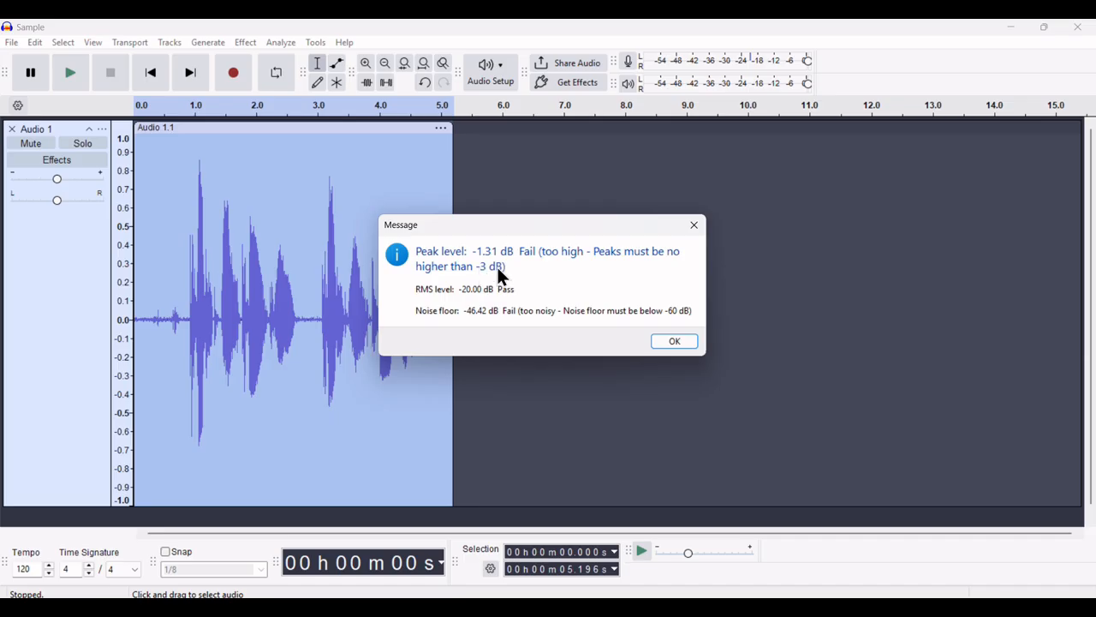
{"action": "left_click", "coordinate": [674, 341]}
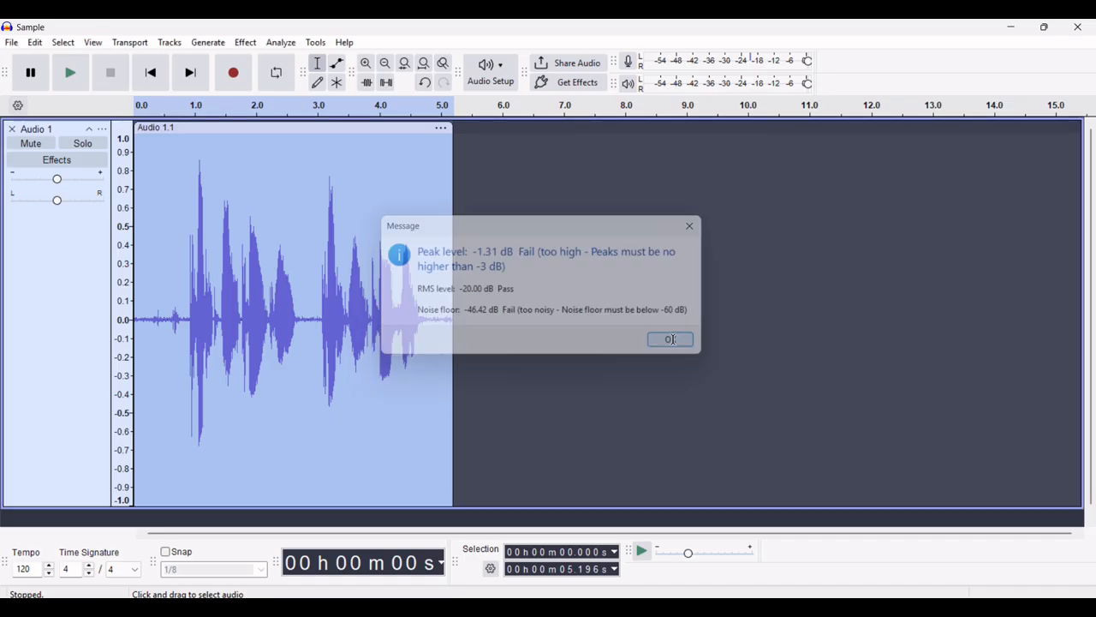
Apply the Limiter effect with threshold and make-up target both kept at -3.5 dB
{"action": "left_click", "coordinate": [246, 41]}
{"action": "mouse_move", "coordinate": [294, 146]}
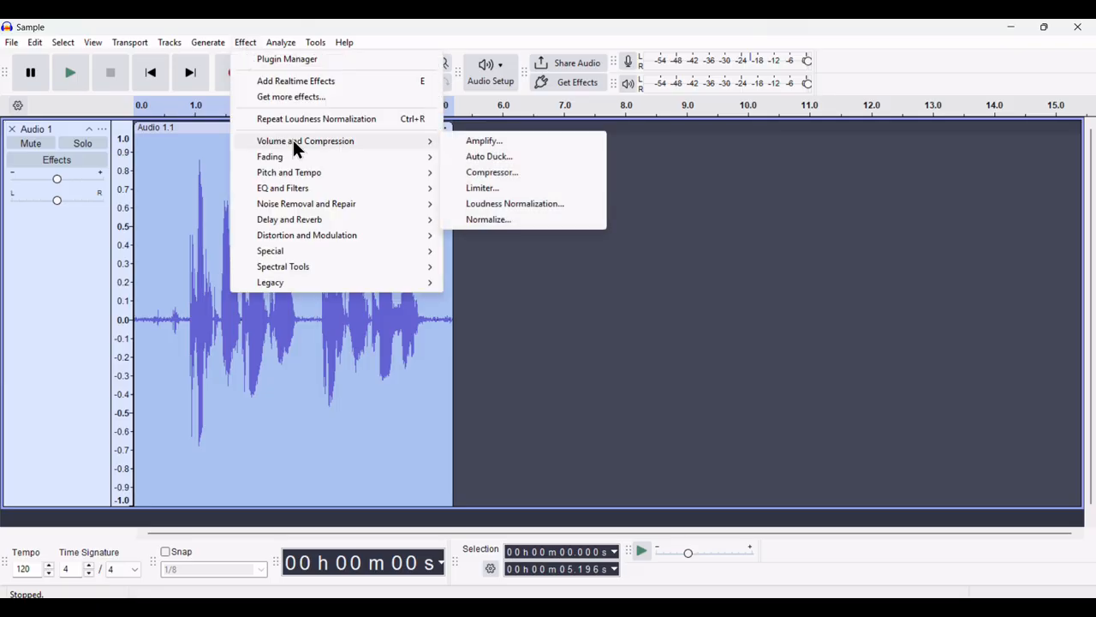
{"action": "left_click", "coordinate": [491, 189]}
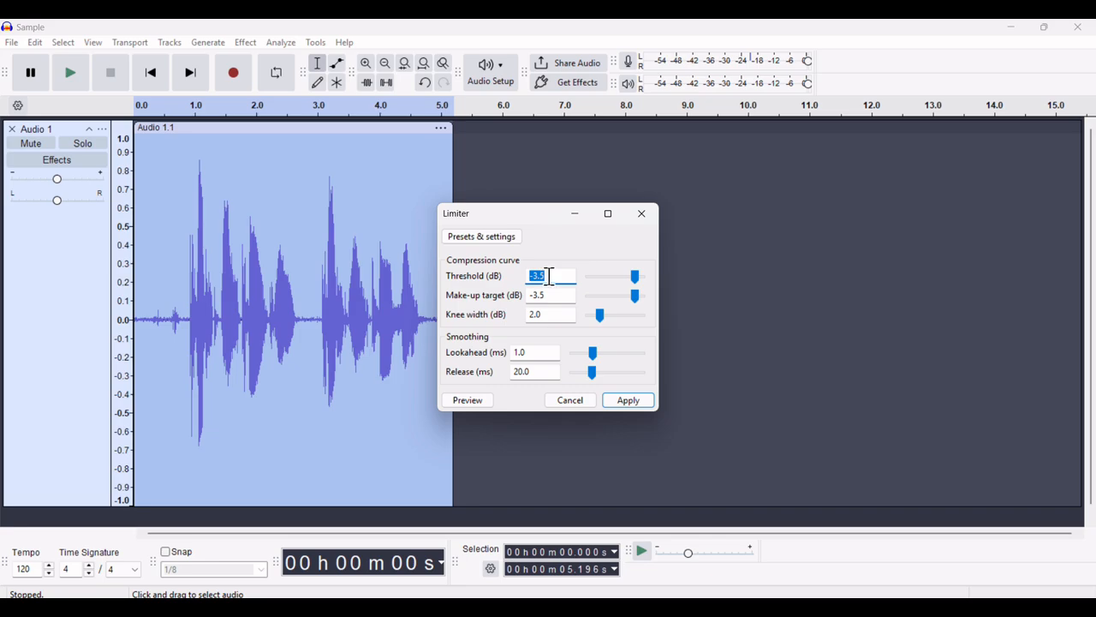
{"action": "left_click", "coordinate": [549, 276]}
{"action": "left_click", "coordinate": [616, 403]}
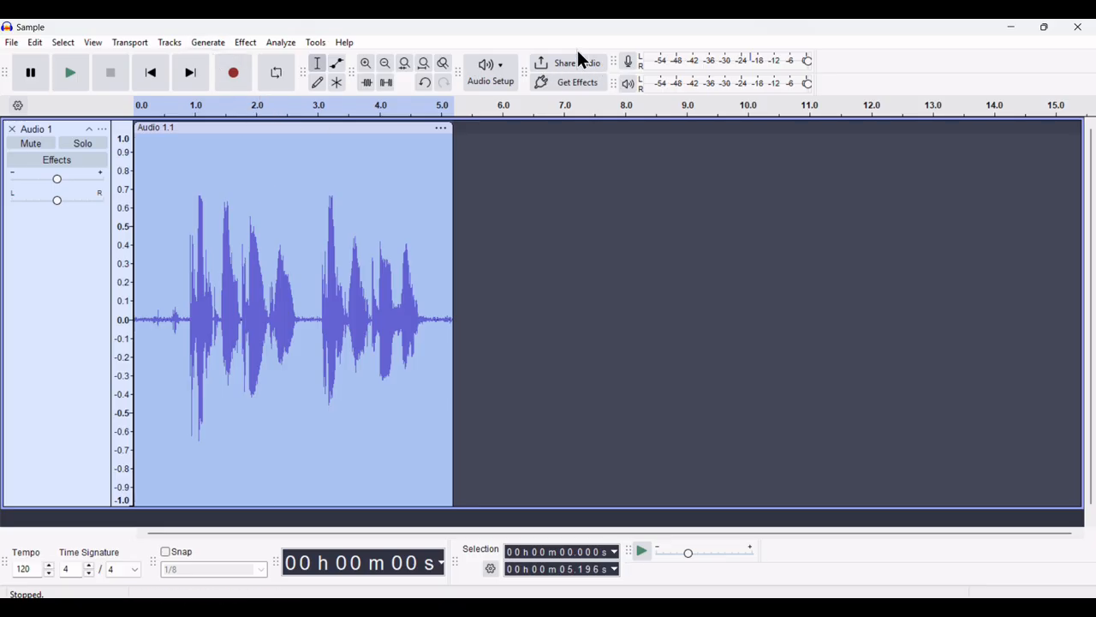
Rerun ACX Check: peak -3.51 dB and RMS -20.19 dB pass, noise floor -46.42 dB fails
{"action": "left_click", "coordinate": [274, 43]}
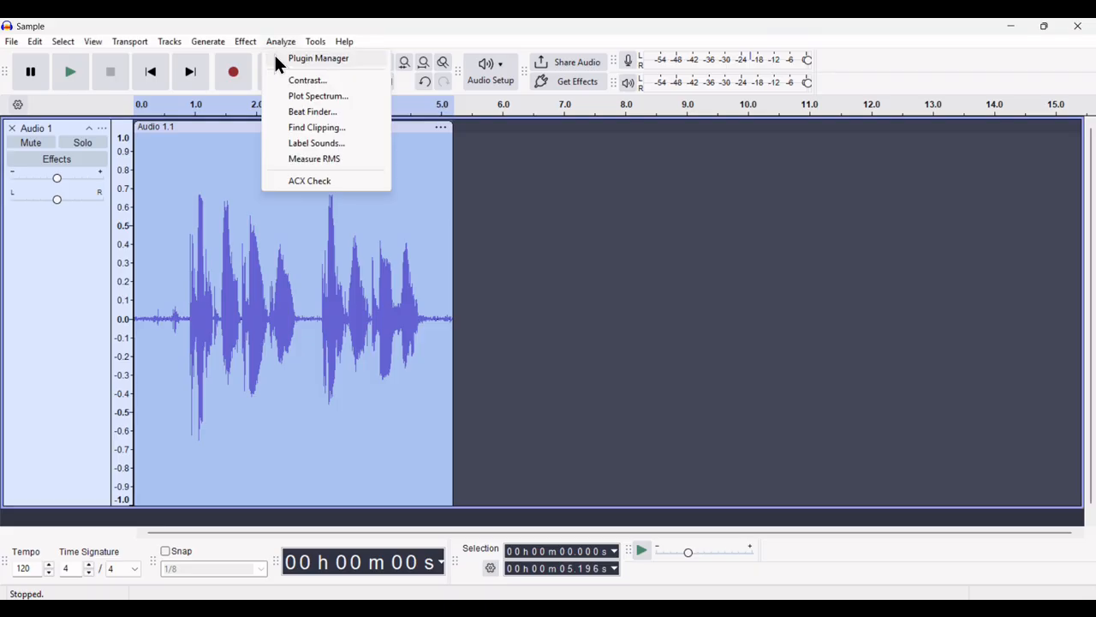
{"action": "left_click", "coordinate": [295, 181]}
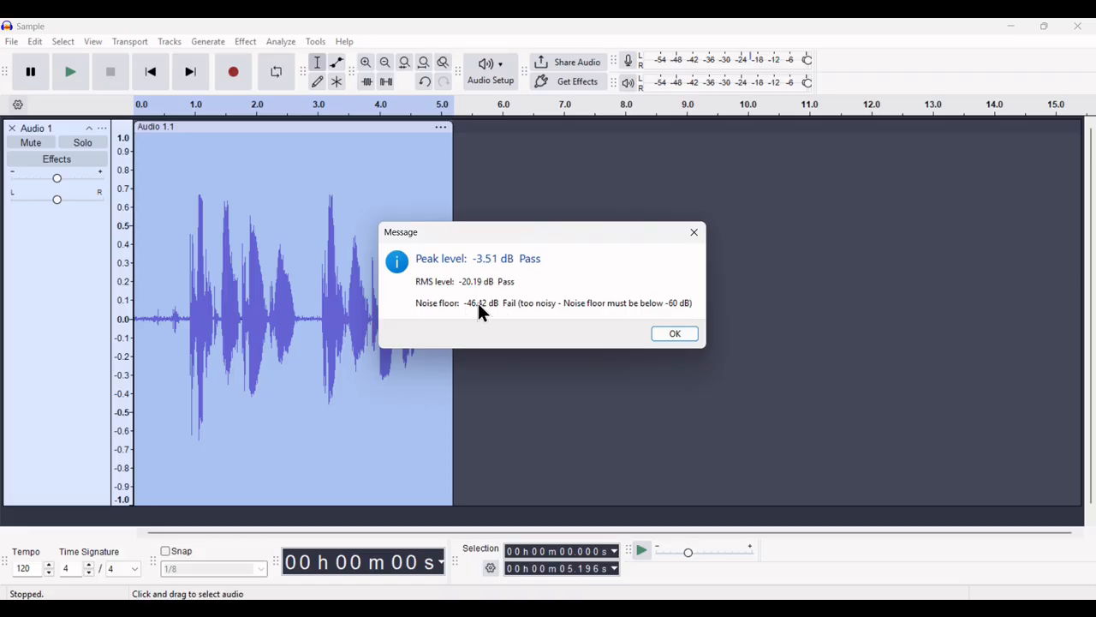
{"action": "left_click", "coordinate": [676, 334]}
{"action": "left_click", "coordinate": [244, 41]}
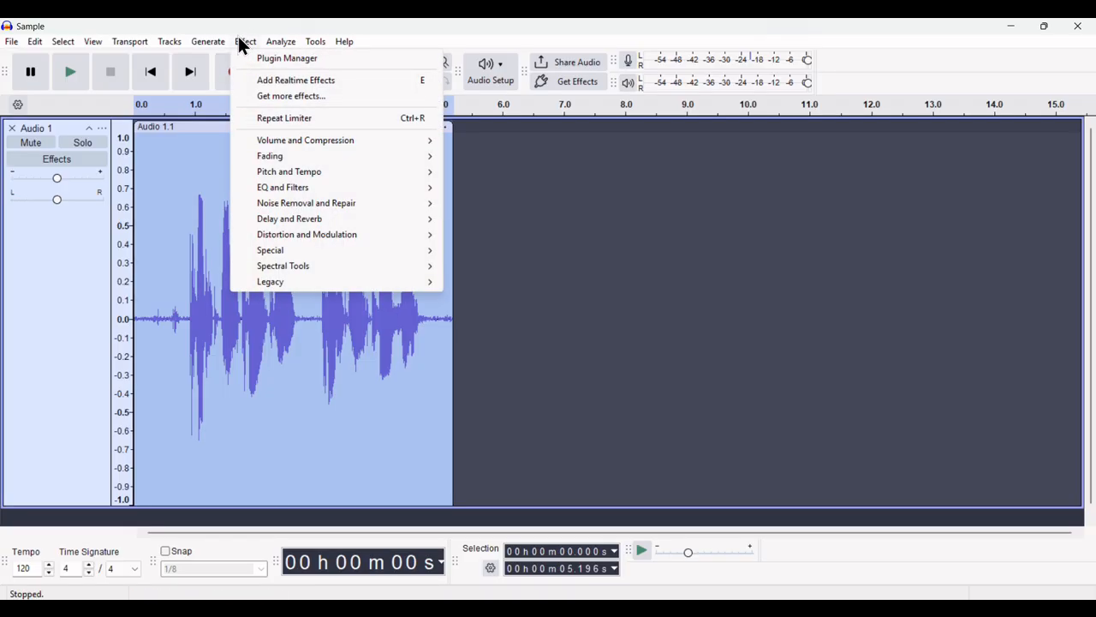
Open Noise Gate with level reduction -24 dB and function set to Analyze Noise Level
{"action": "mouse_move", "coordinate": [309, 208]}
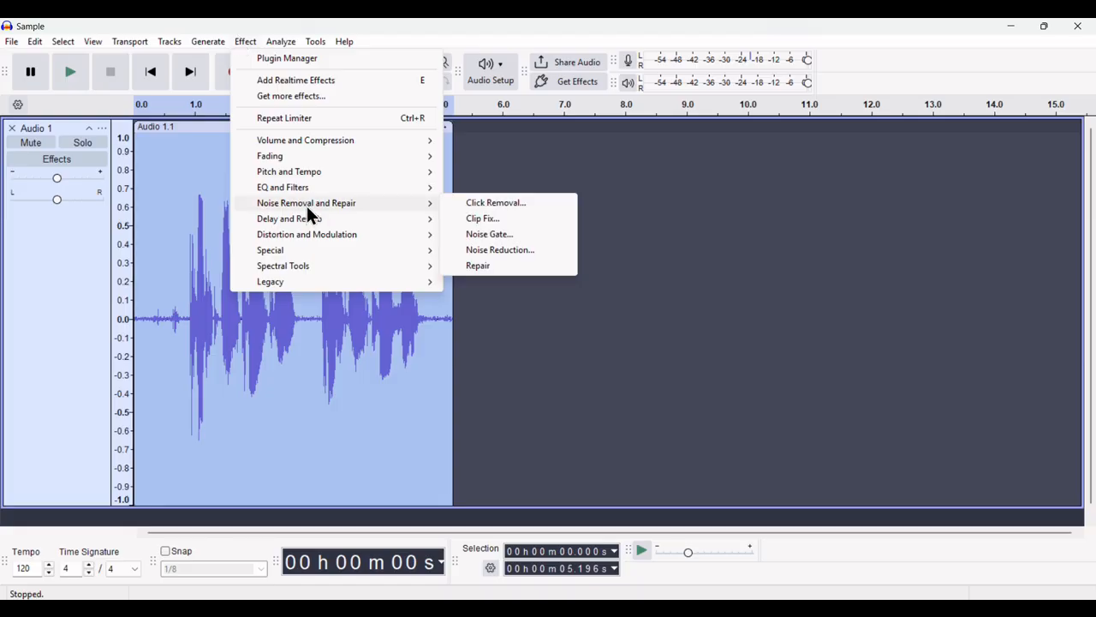
{"action": "left_click", "coordinate": [489, 235]}
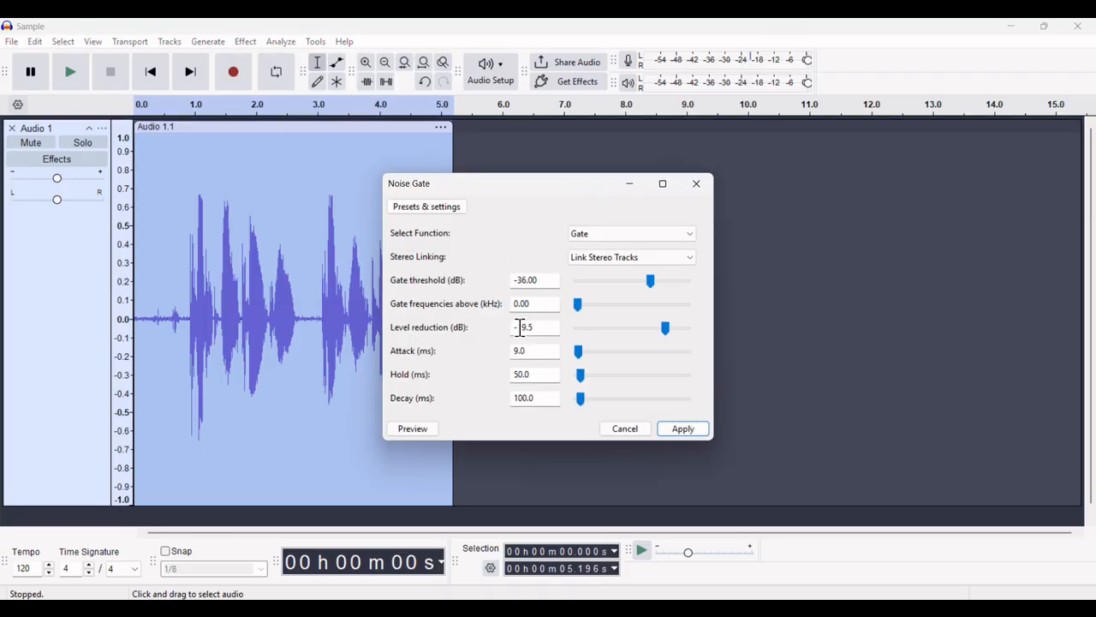
{"action": "left_click_drag", "start_coordinate": [521, 328], "coordinate": [540, 328]}
{"action": "key", "text": "BackSpace"}
{"action": "key", "text": "BackSpace"}
{"action": "type", "text": "24"}
{"action": "left_click", "coordinate": [617, 233]}
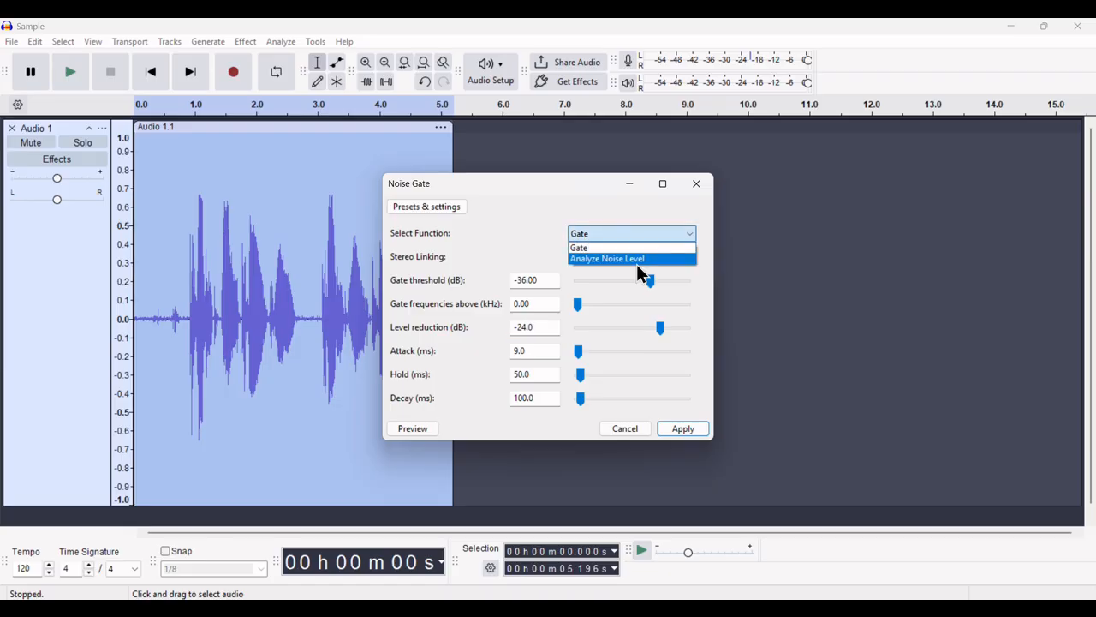
{"action": "left_click", "coordinate": [636, 259]}
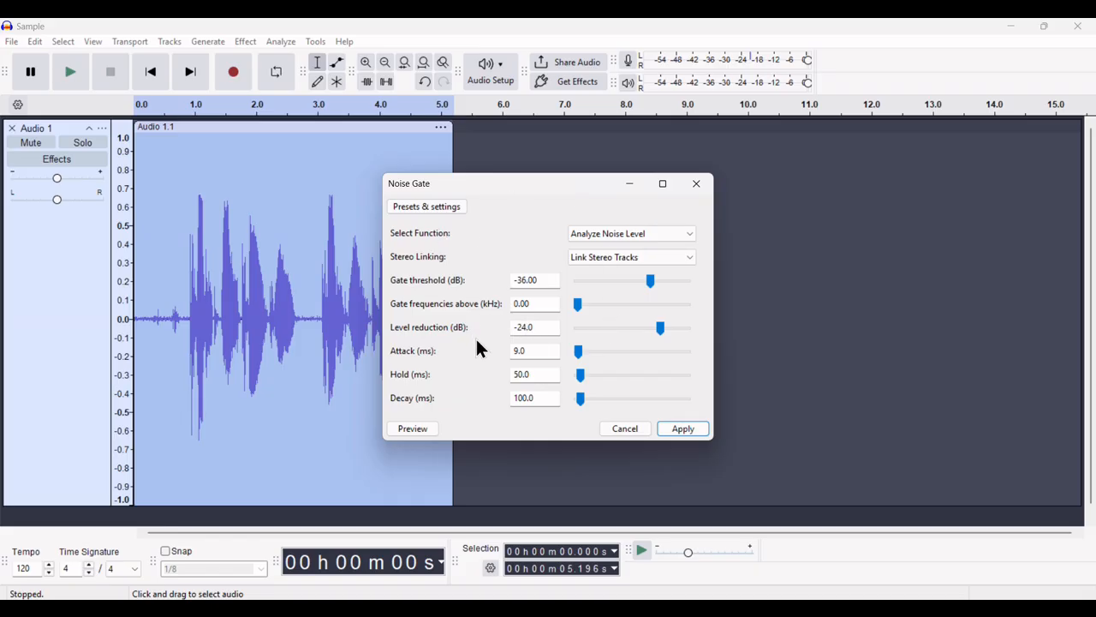
Analyze the clip's noise level, then set the gate threshold to the suggested -25 dB
{"action": "left_click", "coordinate": [412, 431]}
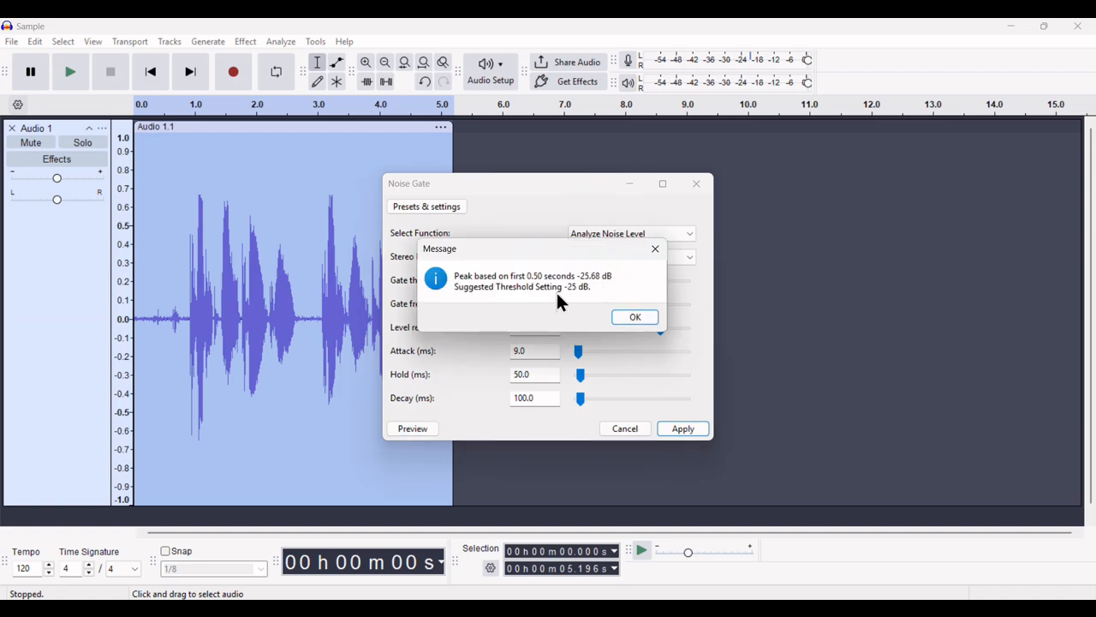
{"action": "left_click", "coordinate": [634, 318]}
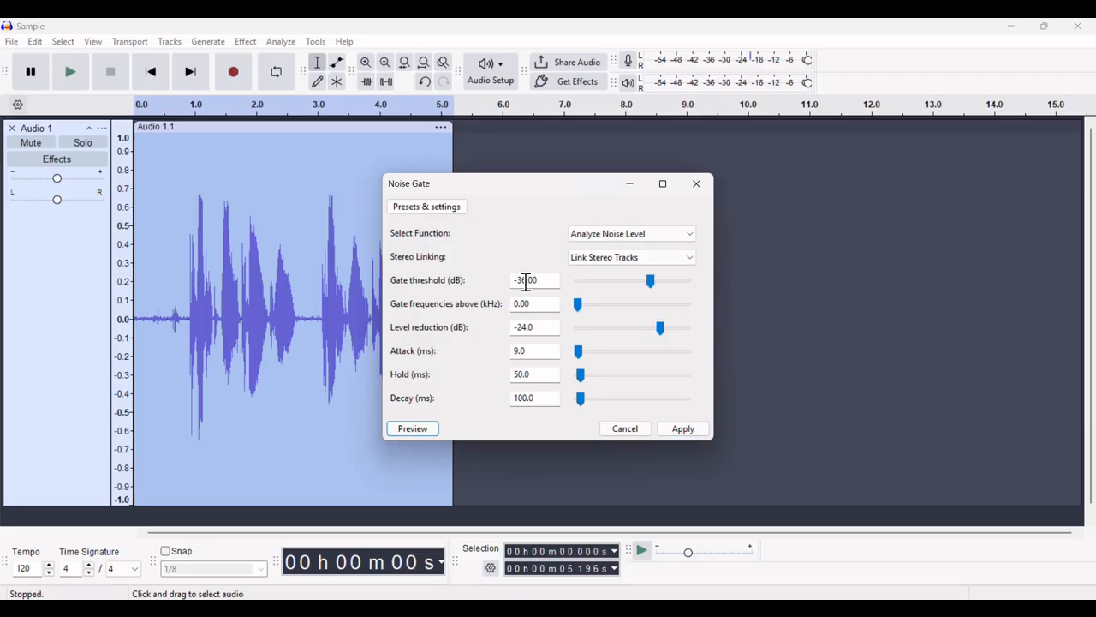
{"action": "left_click_drag", "start_coordinate": [526, 280], "coordinate": [519, 282]}
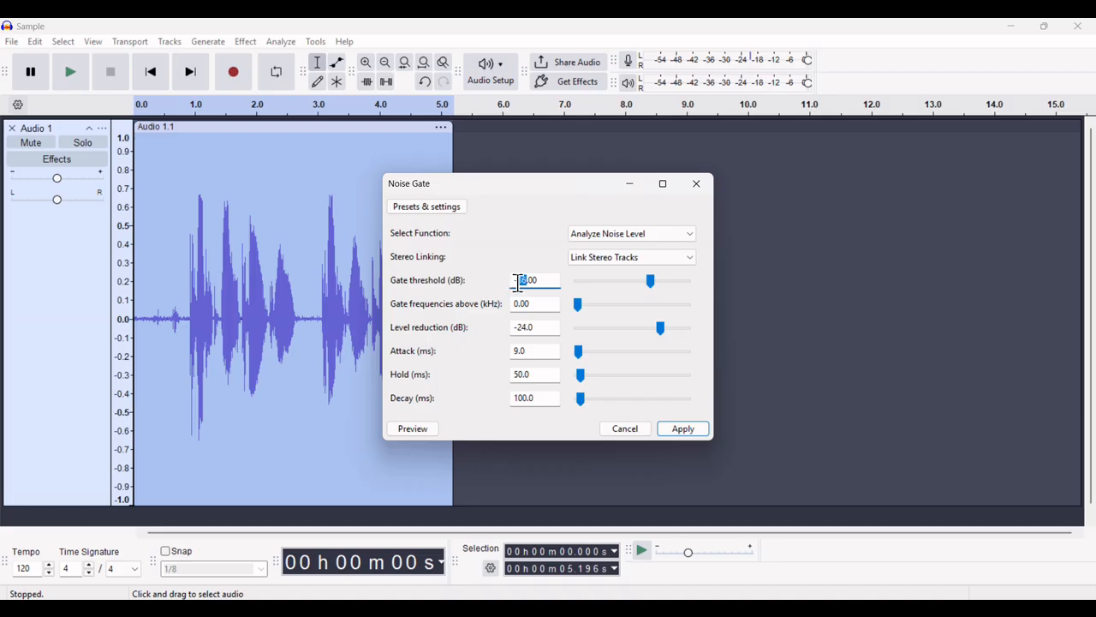
{"action": "type", "text": "25"}
Switch the Noise Gate function back to Gate and apply it to the clip
{"action": "left_click", "coordinate": [633, 233]}
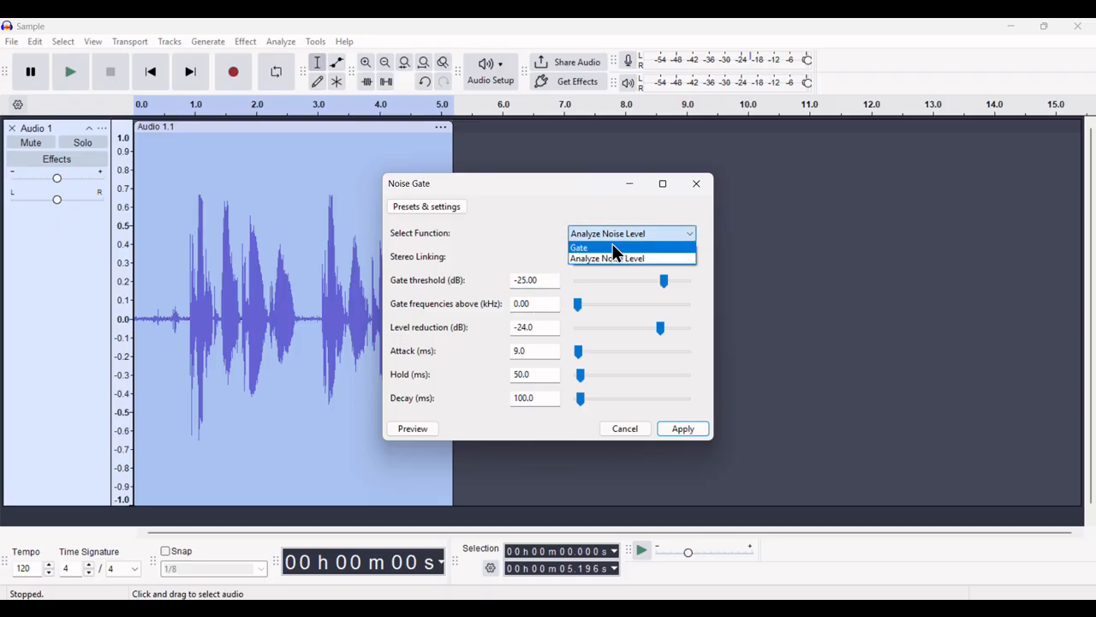
{"action": "left_click", "coordinate": [612, 247]}
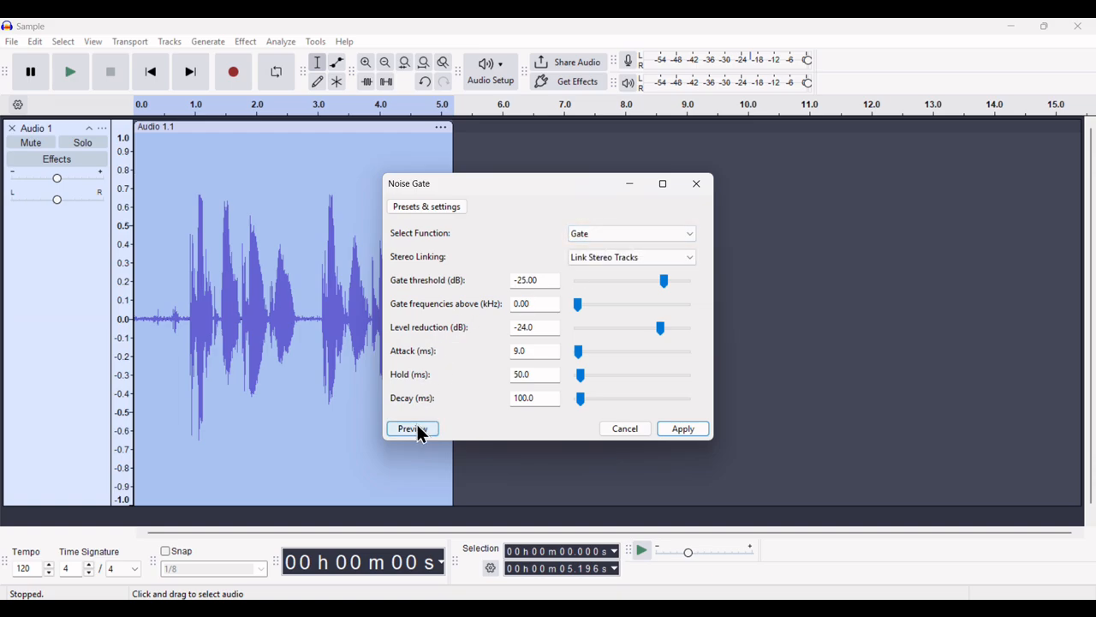
{"action": "left_click", "coordinate": [683, 430]}
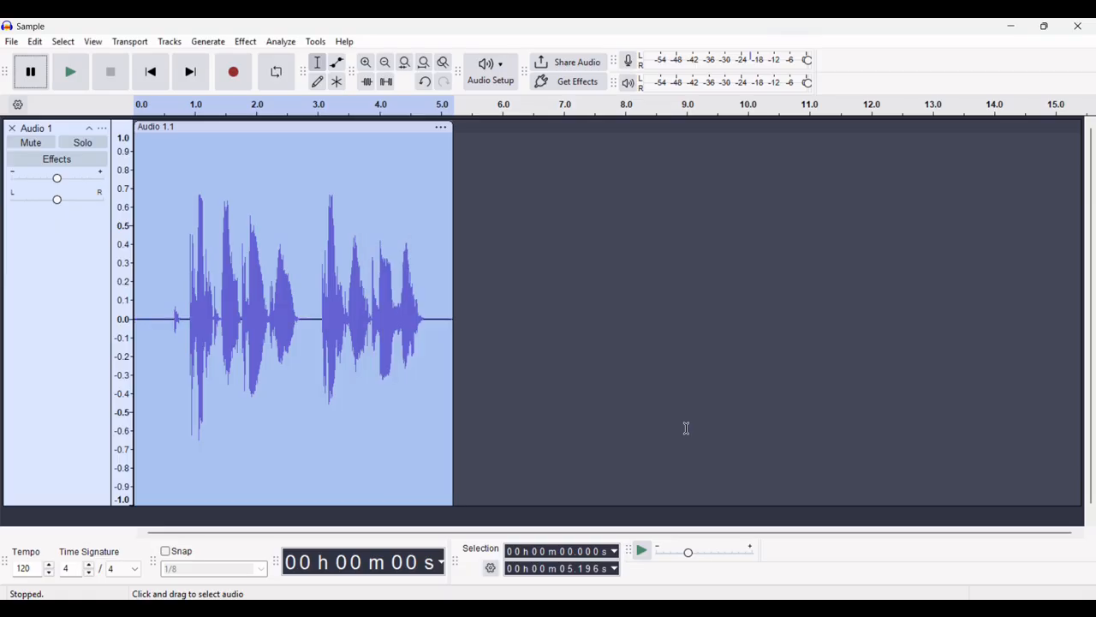
Run ACX Check on the gated clip and confirm peak, RMS and noise floor all pass
{"action": "left_click", "coordinate": [271, 43]}
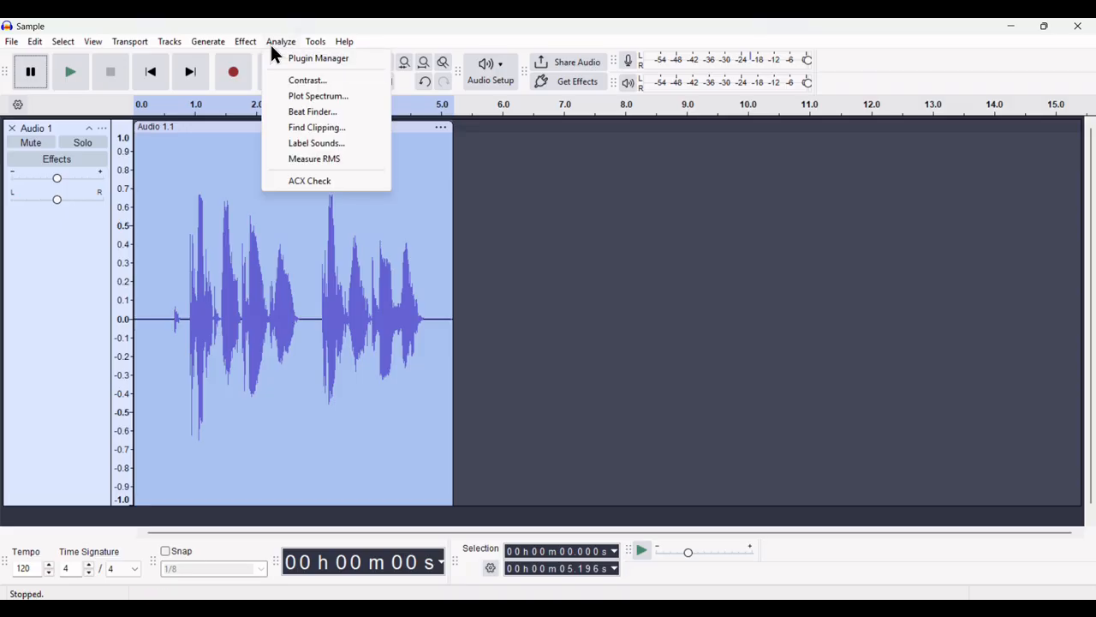
{"action": "left_click", "coordinate": [299, 181]}
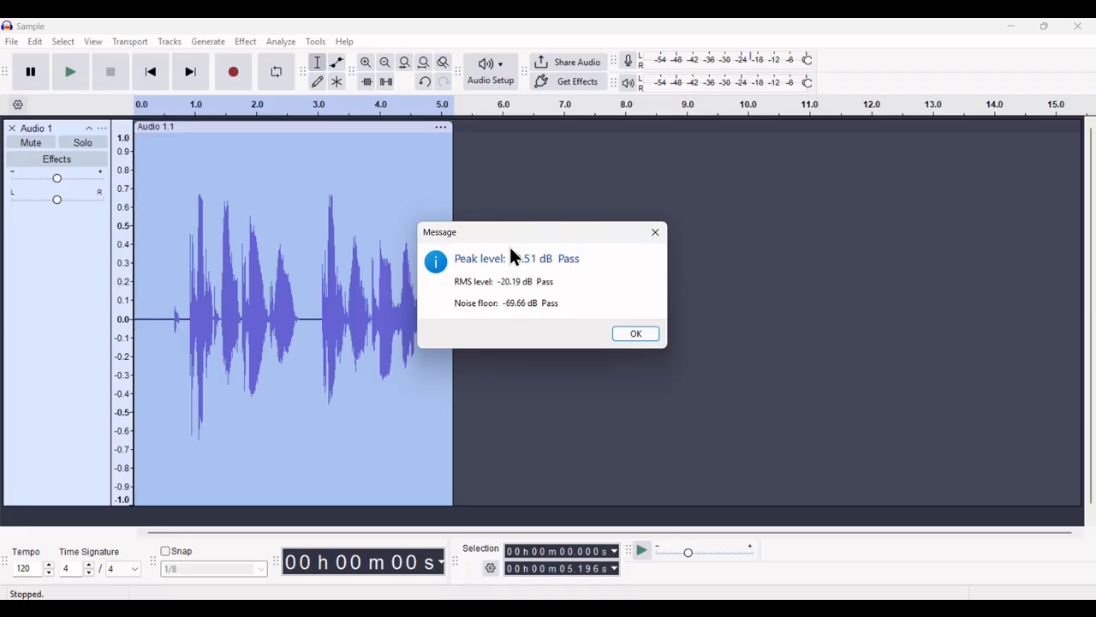
{"action": "left_click", "coordinate": [633, 334]}
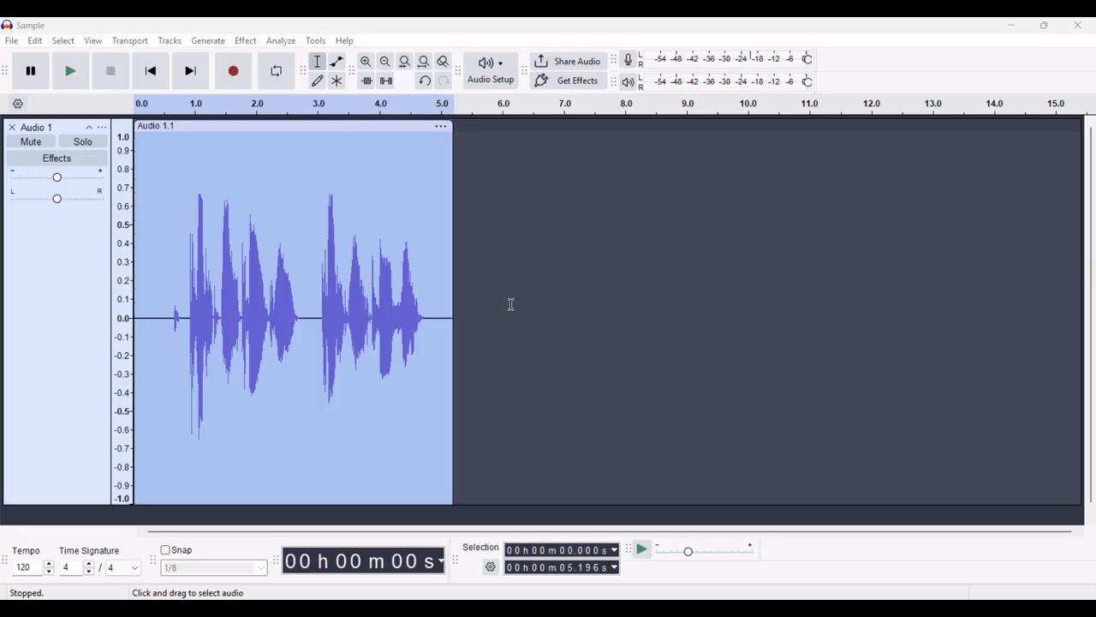
Start an audio export named Sample.mp3 with MP3 Files kept as the format
{"action": "left_click", "coordinate": [11, 42]}
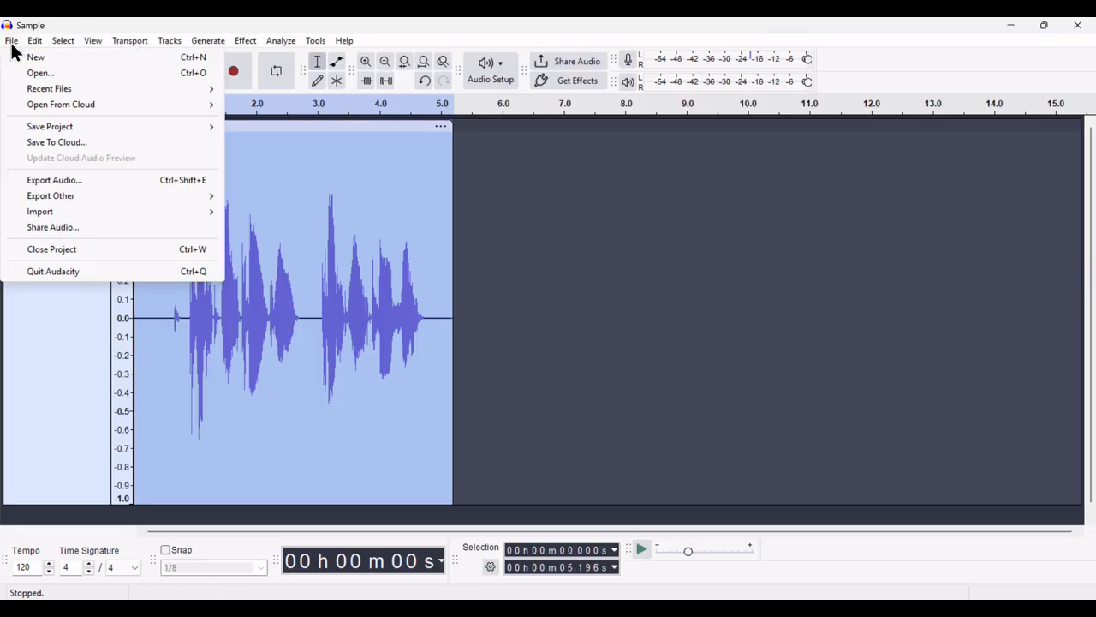
{"action": "left_click", "coordinate": [53, 182]}
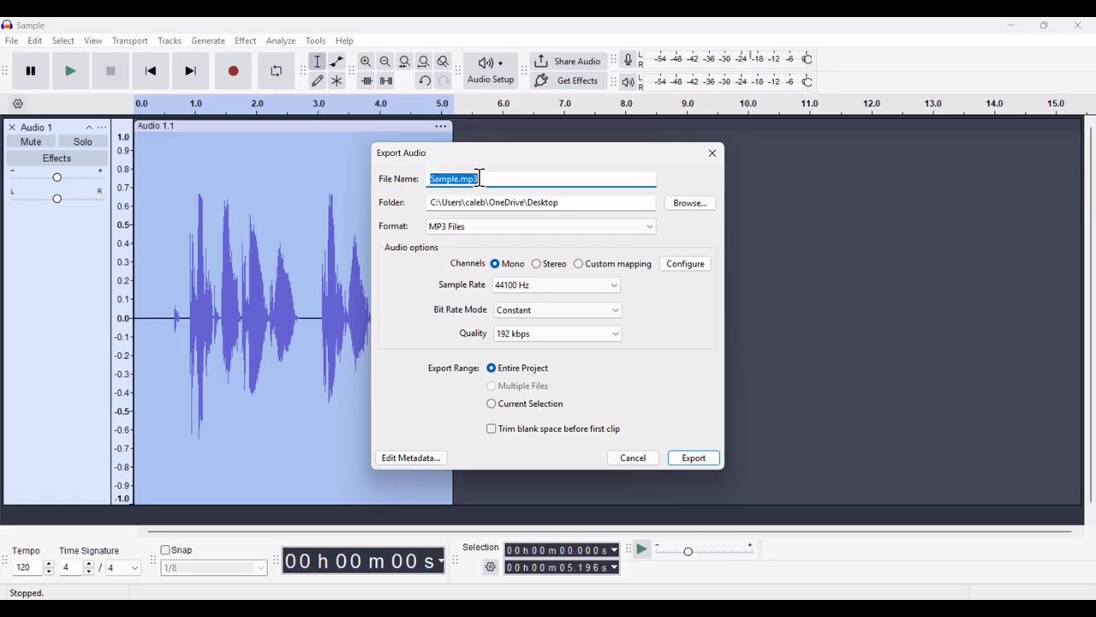
{"action": "left_click", "coordinate": [506, 229]}
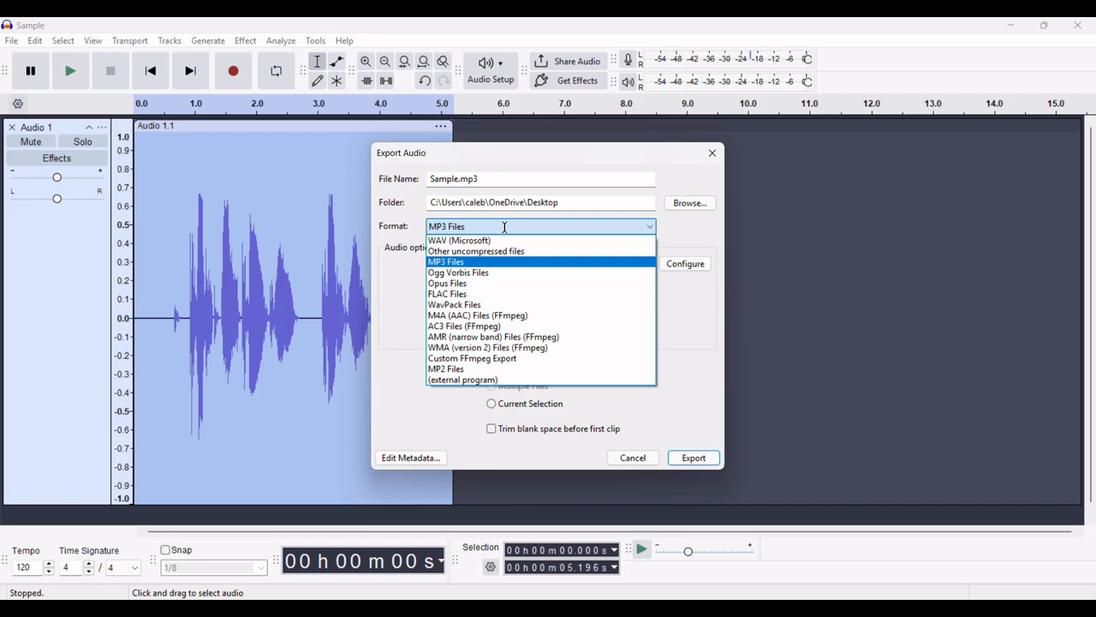
{"action": "left_click", "coordinate": [494, 231]}
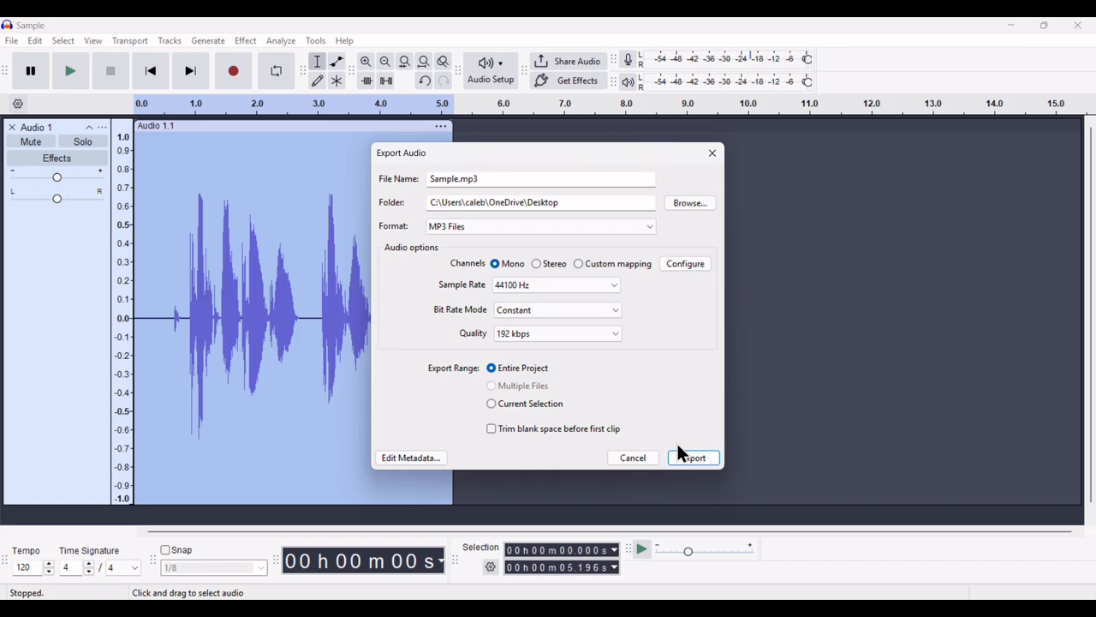
{"action": "left_click", "coordinate": [407, 462]}
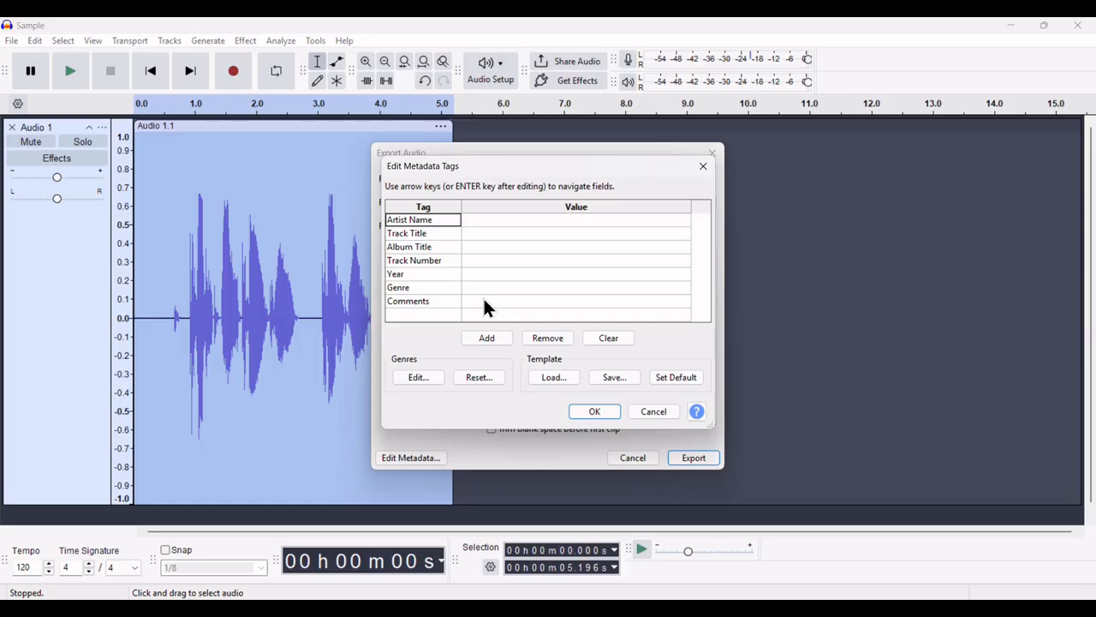
{"action": "left_click", "coordinate": [587, 413]}
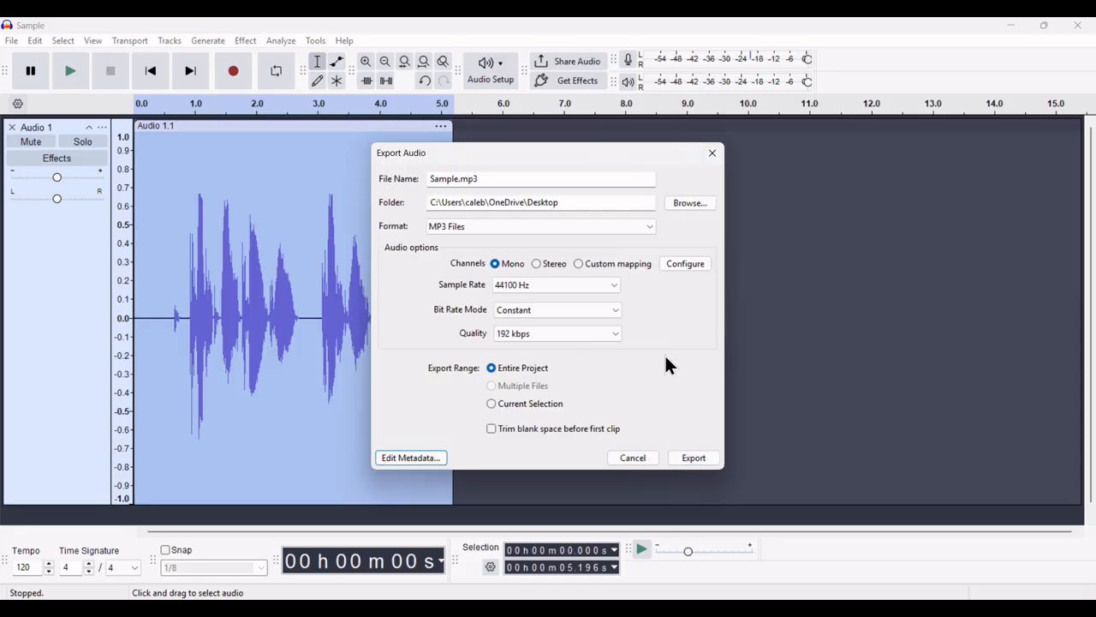
{"action": "left_click", "coordinate": [410, 459]}
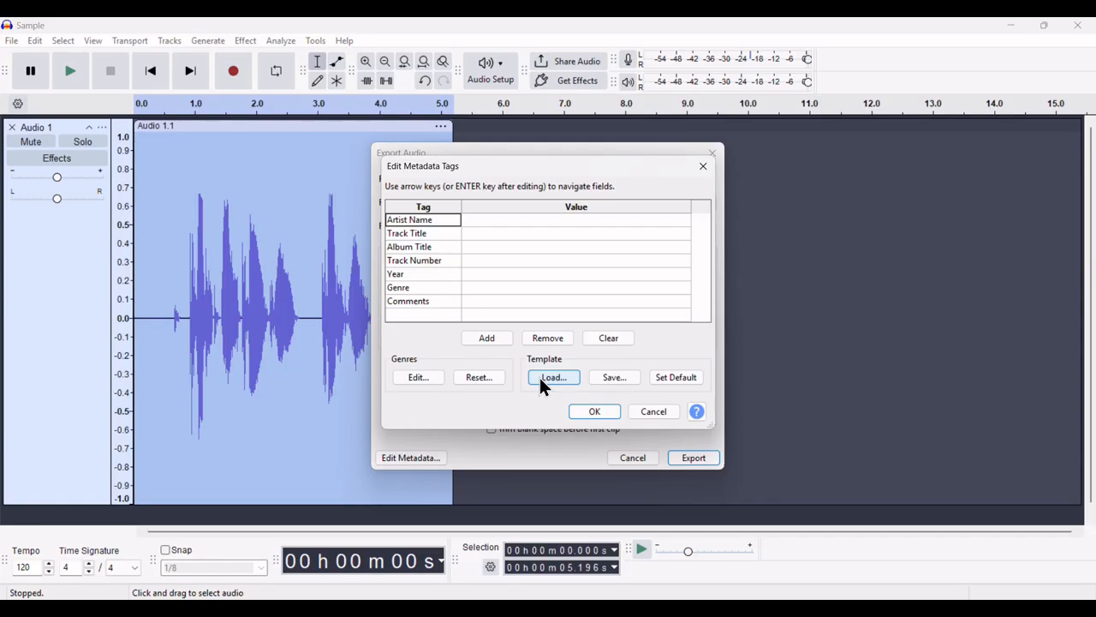
{"action": "left_click", "coordinate": [600, 412]}
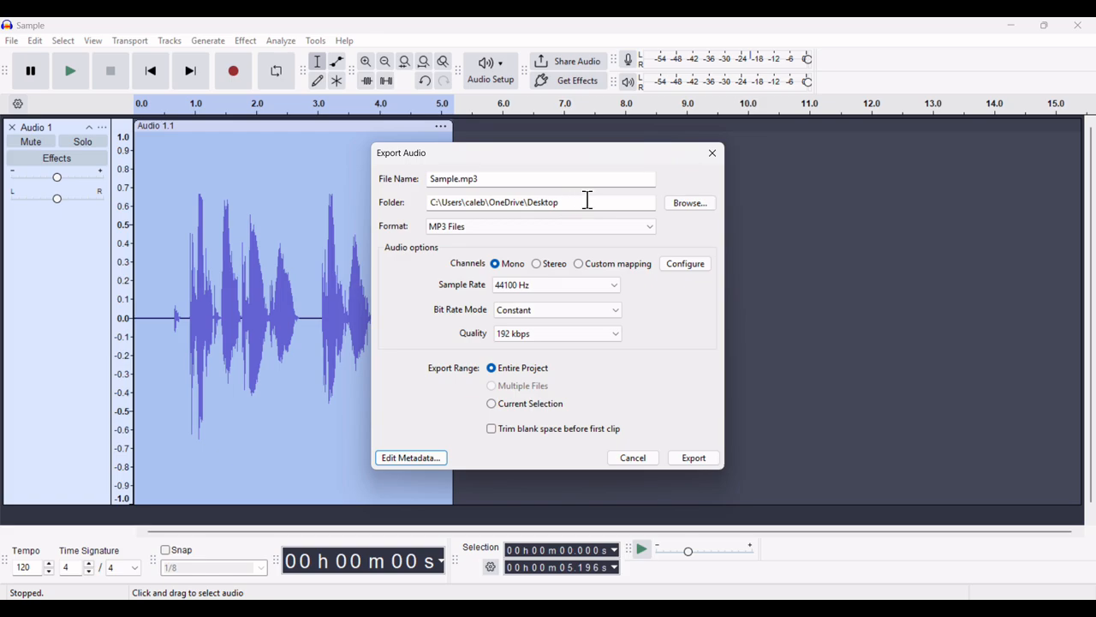
Export Sample.mp3 into the Desktop's Current Project folder, then show the Windows desktop
{"action": "left_click", "coordinate": [680, 209]}
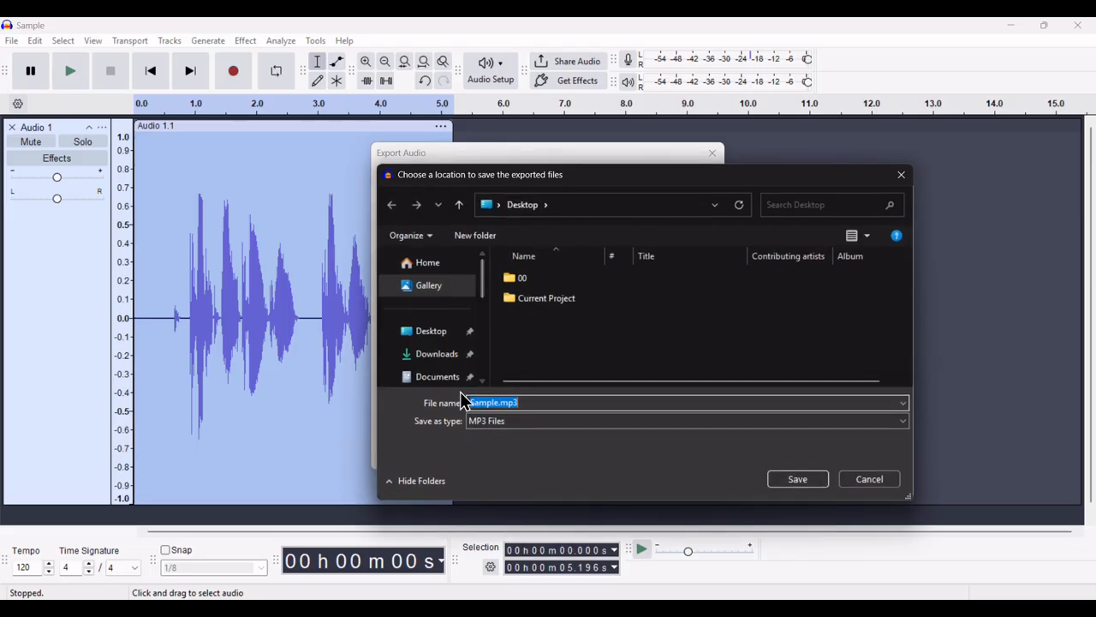
{"action": "left_click", "coordinate": [428, 339]}
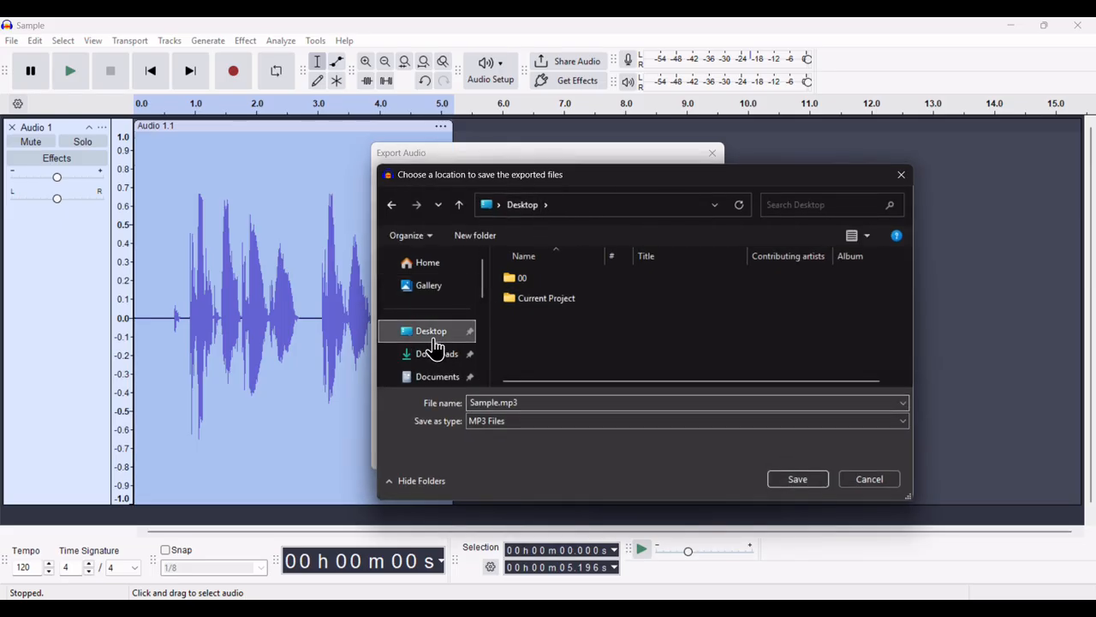
{"action": "double_click", "coordinate": [548, 300]}
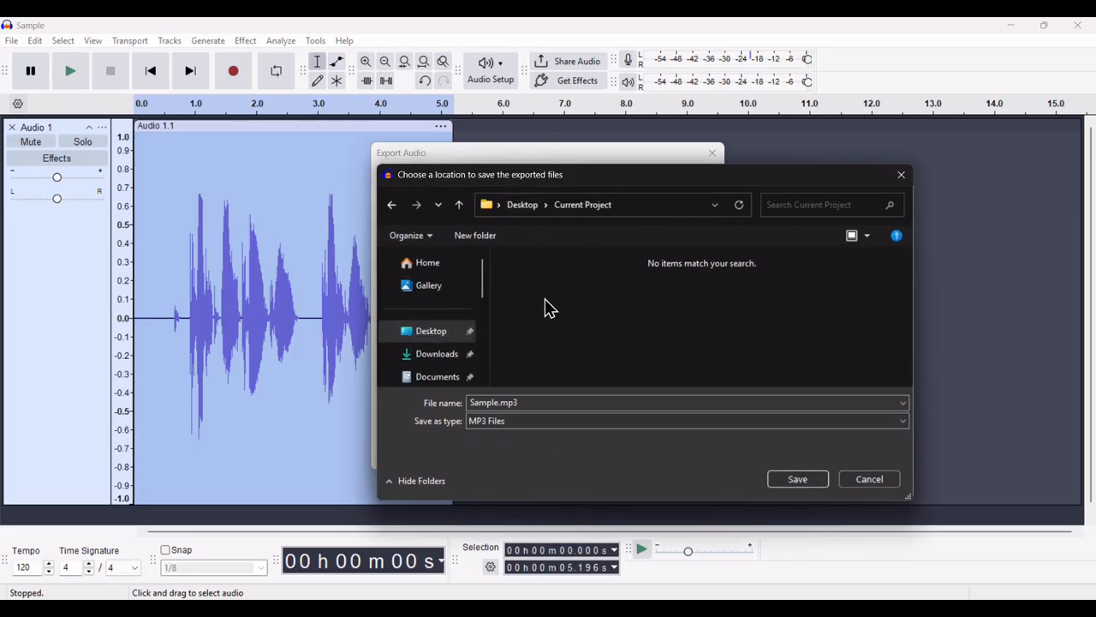
{"action": "left_click", "coordinate": [800, 481]}
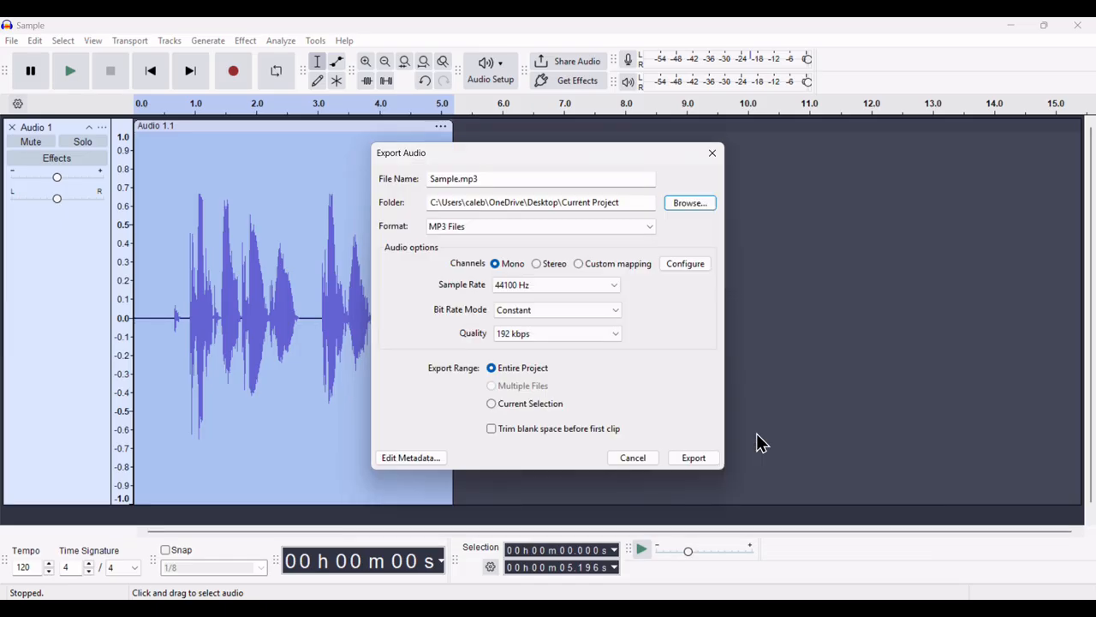
{"action": "left_click", "coordinate": [693, 461]}
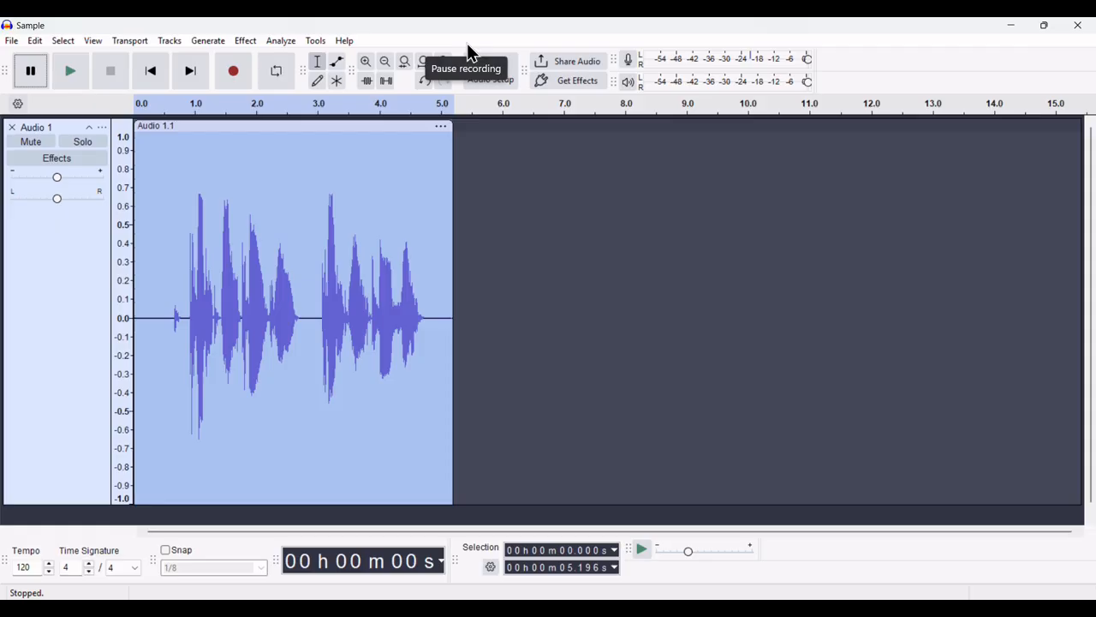
{"action": "key", "text": "super+d"}
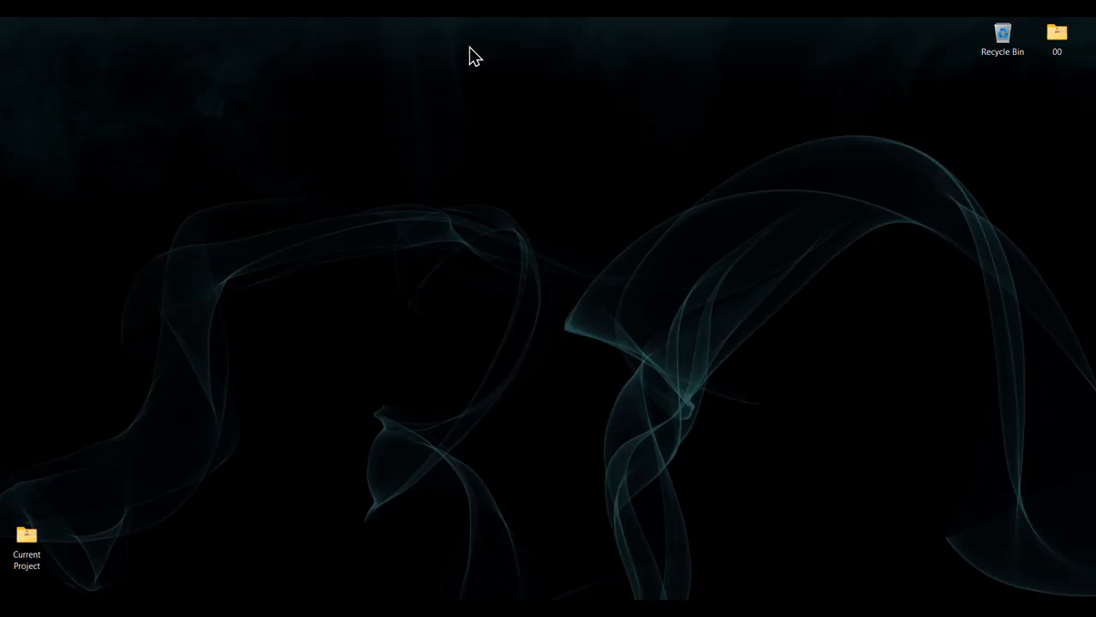
{"action": "double_click", "coordinate": [24, 552]}
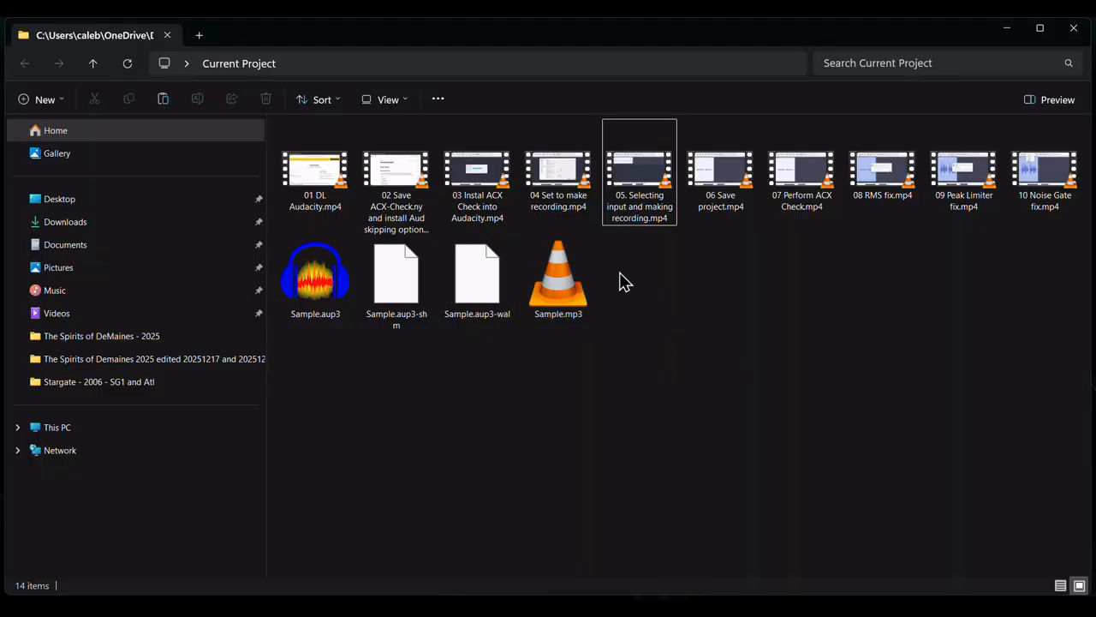
{"action": "left_click", "coordinate": [574, 299]}
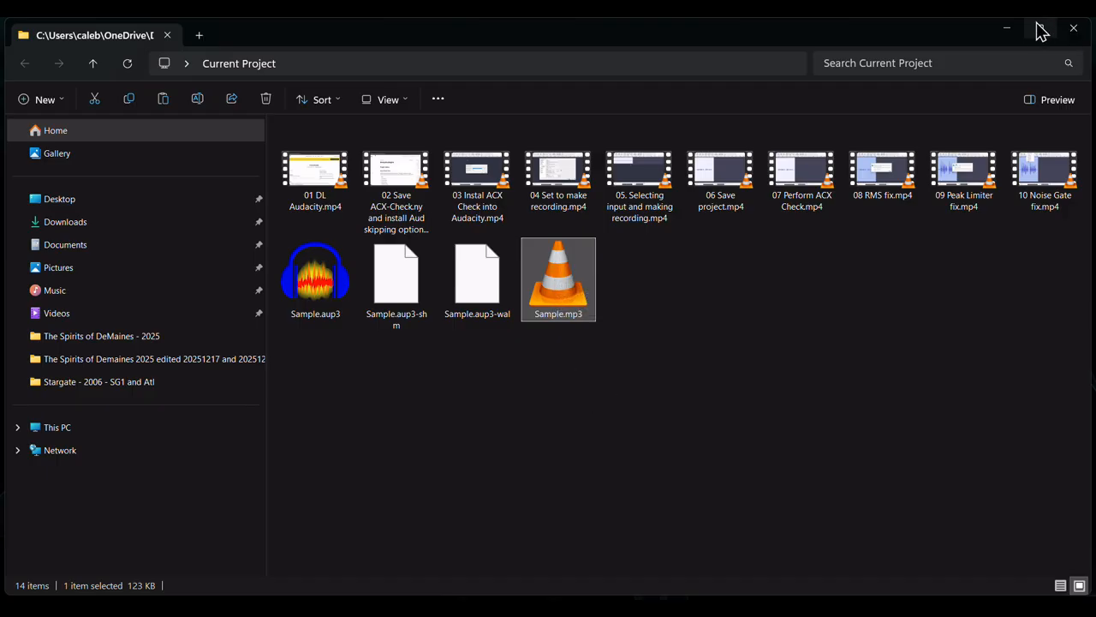
{"action": "left_click", "coordinate": [1008, 34]}
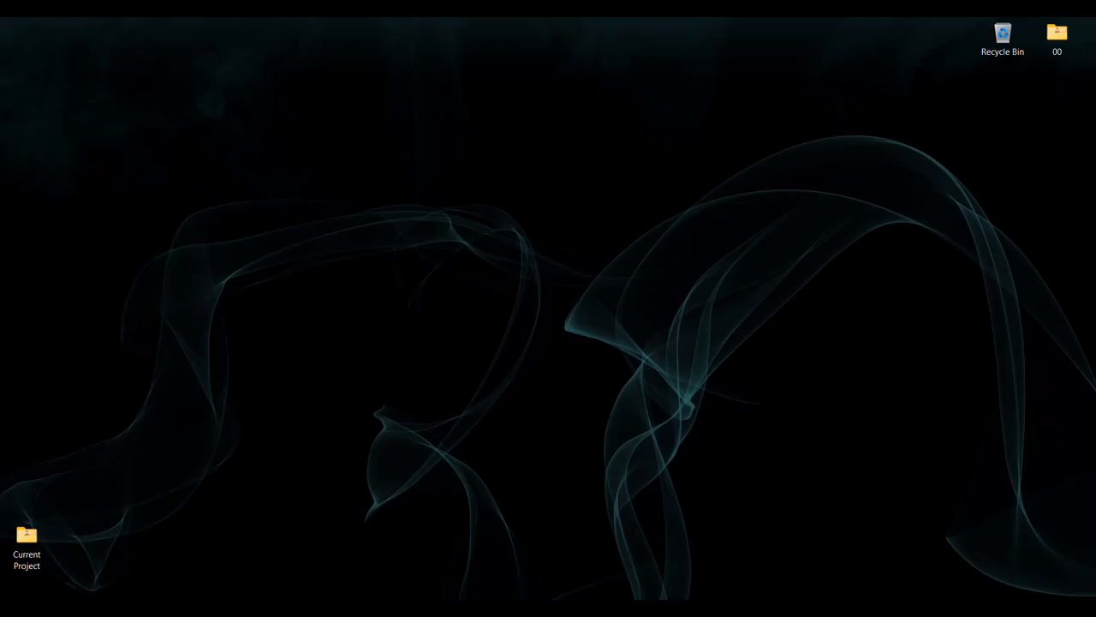
Restore the Sample project window from the taskbar and save the project
{"action": "left_click", "coordinate": [234, 609]}
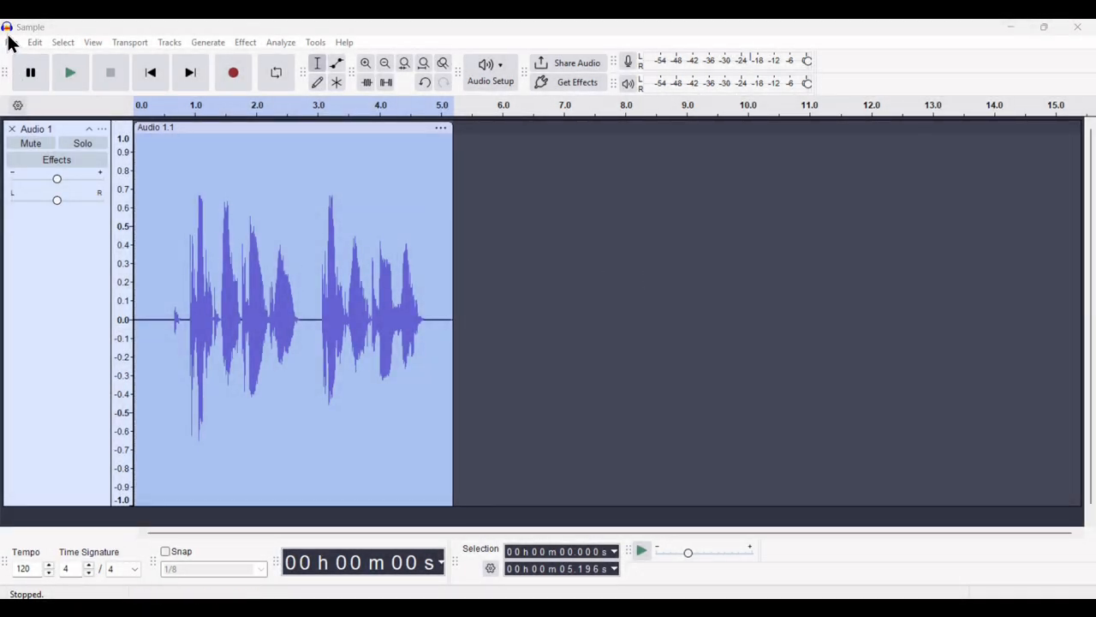
{"action": "left_click", "coordinate": [11, 42]}
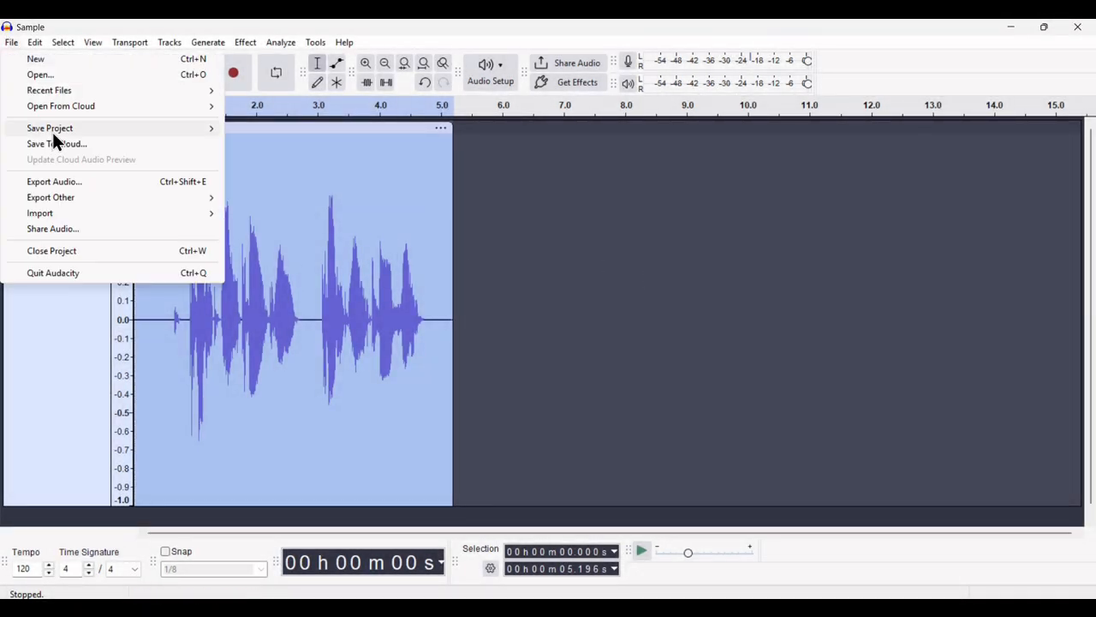
{"action": "mouse_move", "coordinate": [50, 128]}
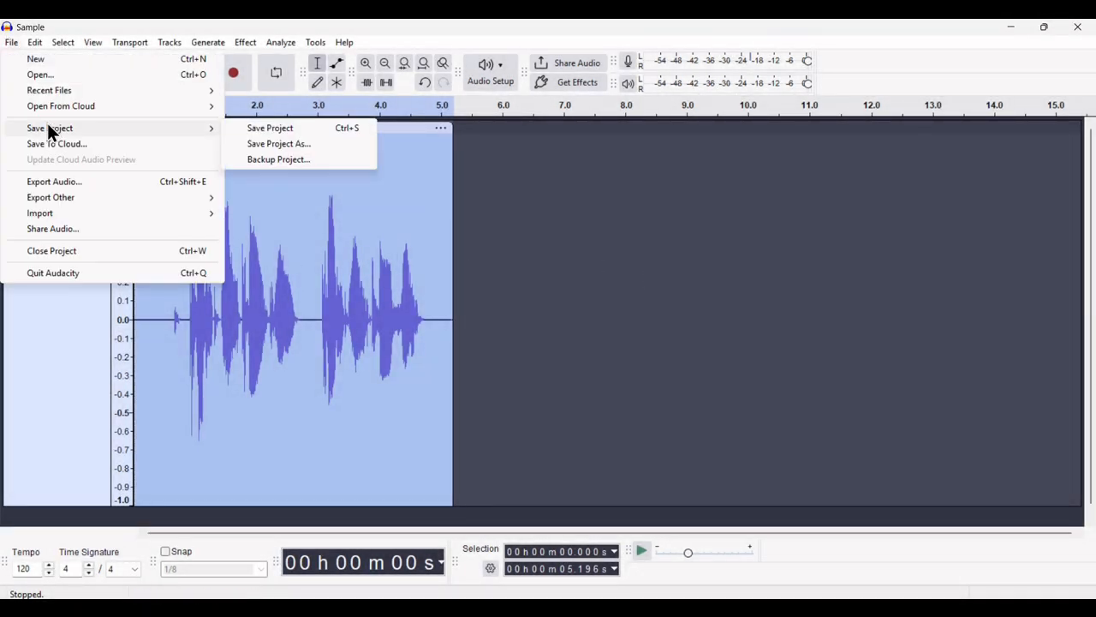
{"action": "left_click", "coordinate": [252, 129]}
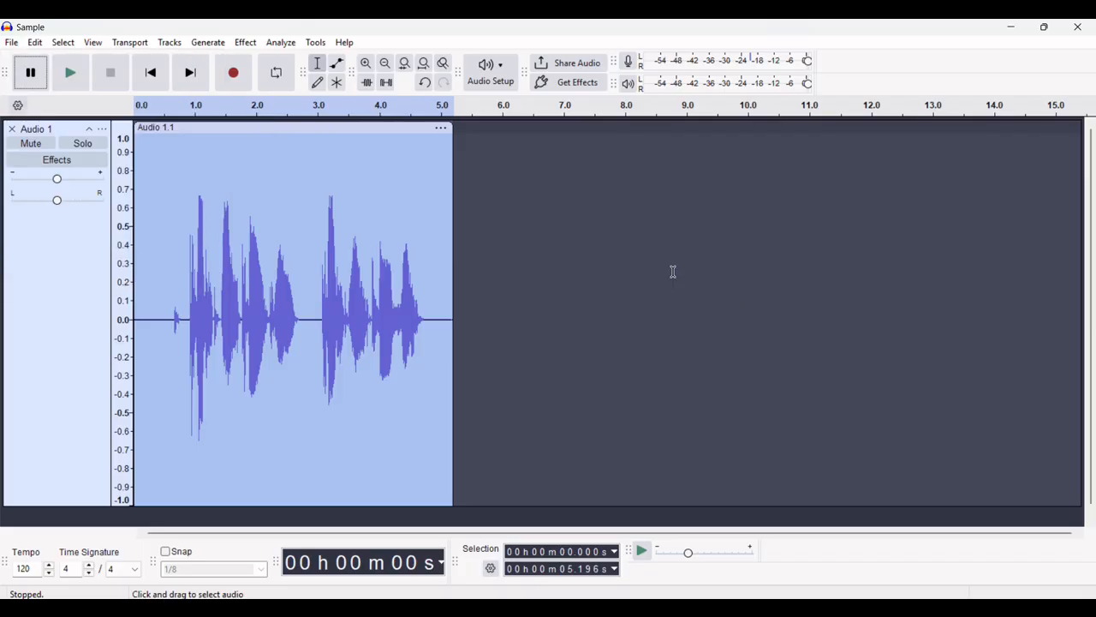